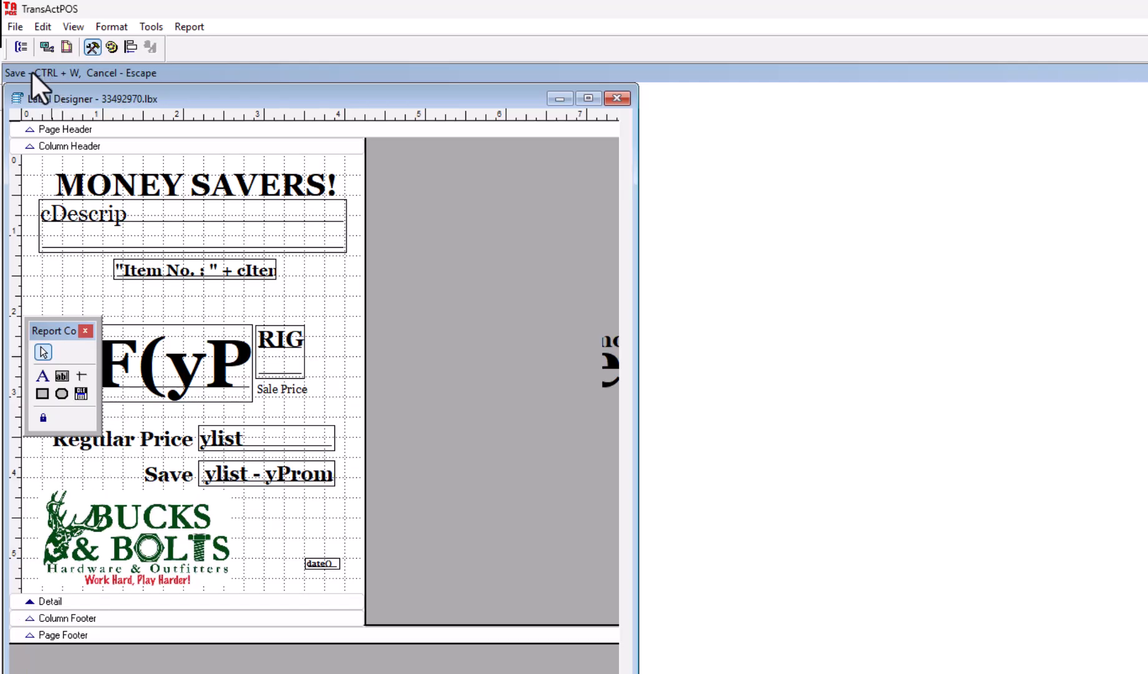
# - Start saving a copy of the label design in the Reports folder of C:\TransActPOSServer-Conversions
pyautogui.click(14, 25)
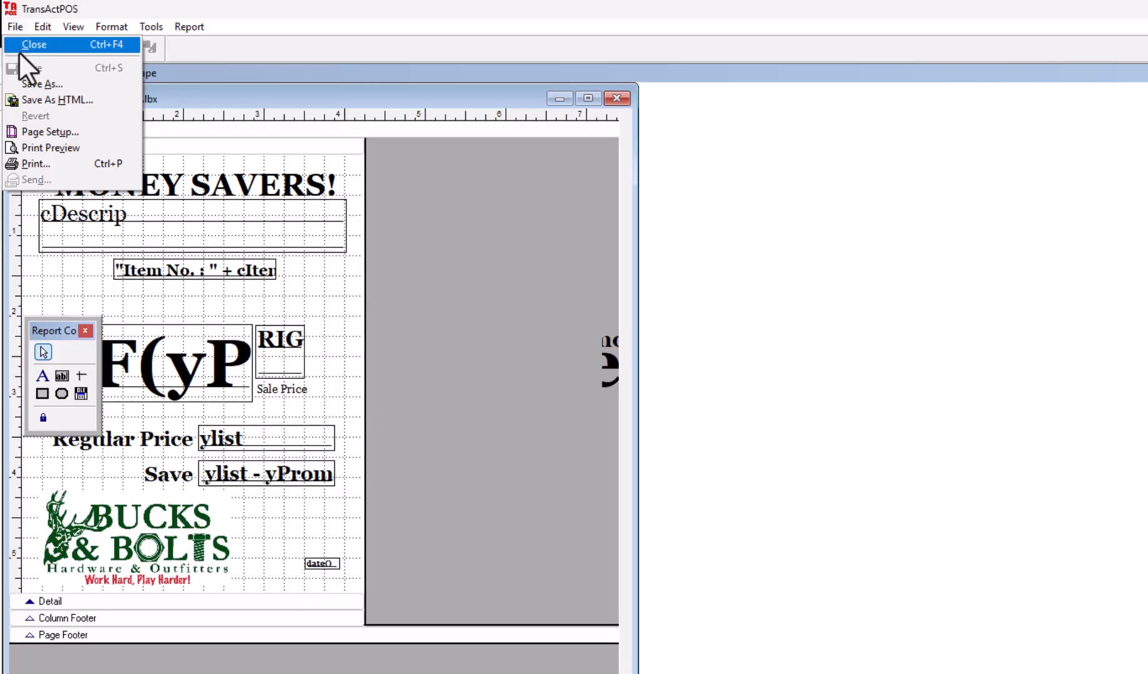
pyautogui.click(39, 77)
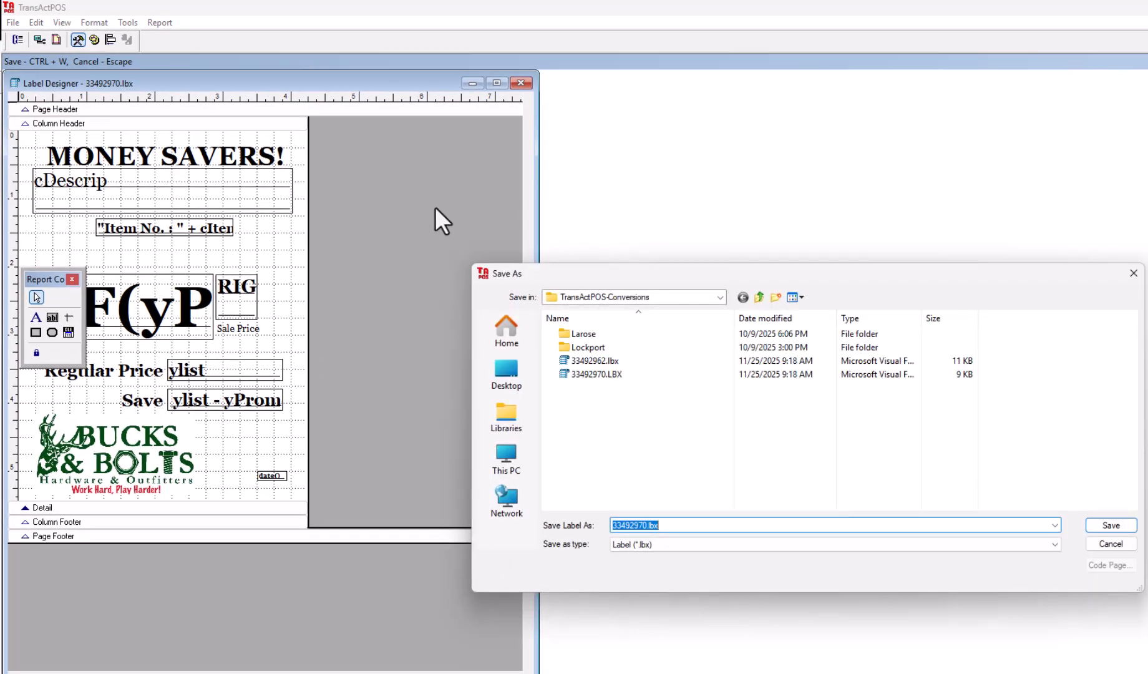
pyautogui.click(720, 297)
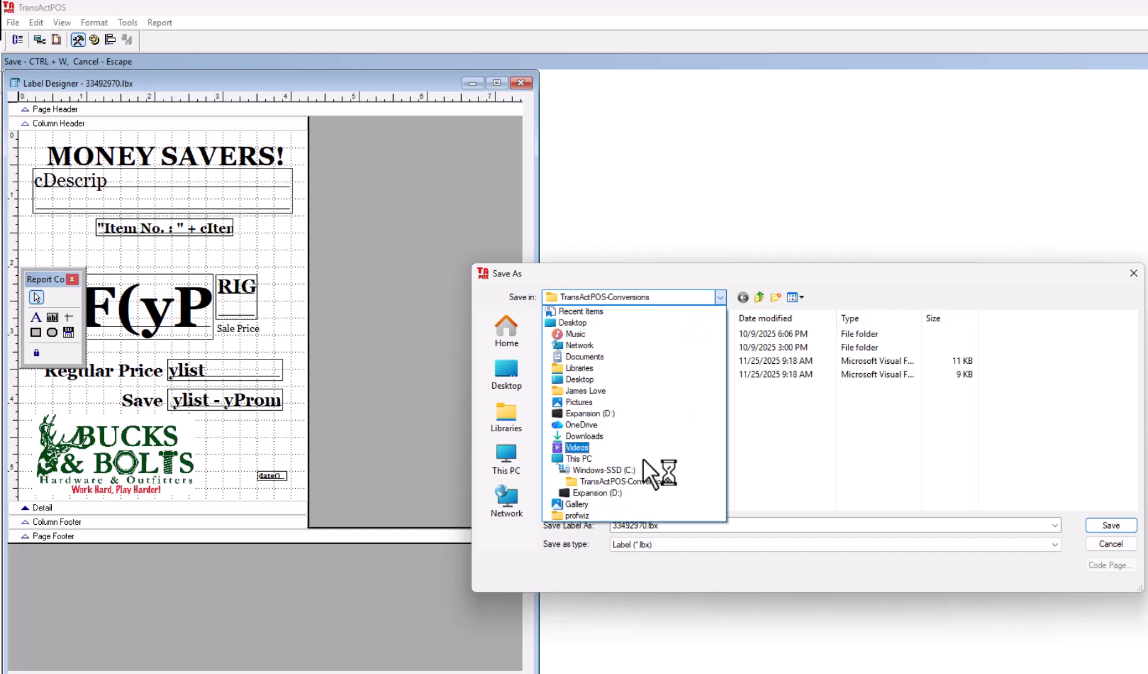
pyautogui.click(610, 468)
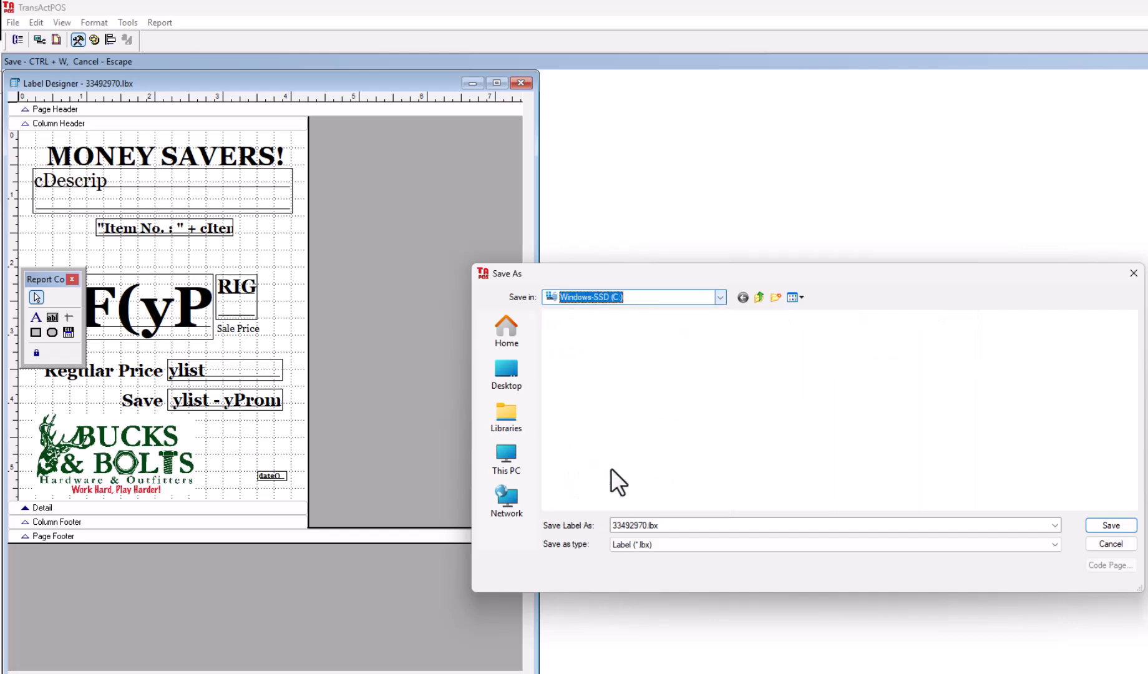
pyautogui.scroll(-8, 680, 418)
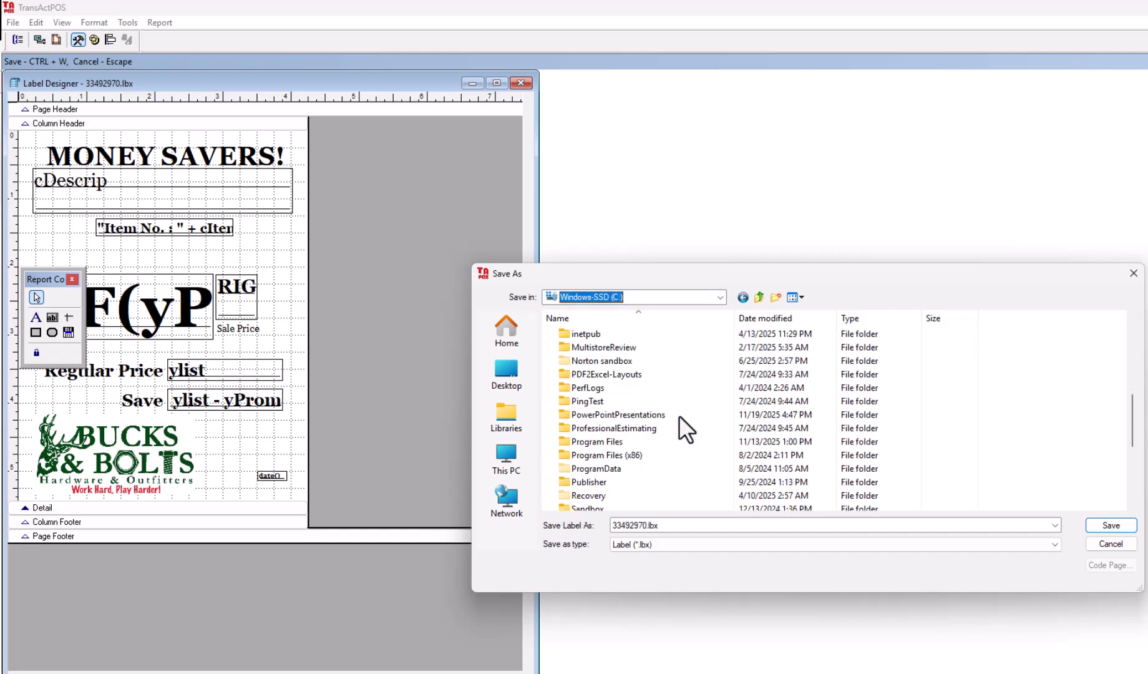
pyautogui.scroll(-4, 679, 416)
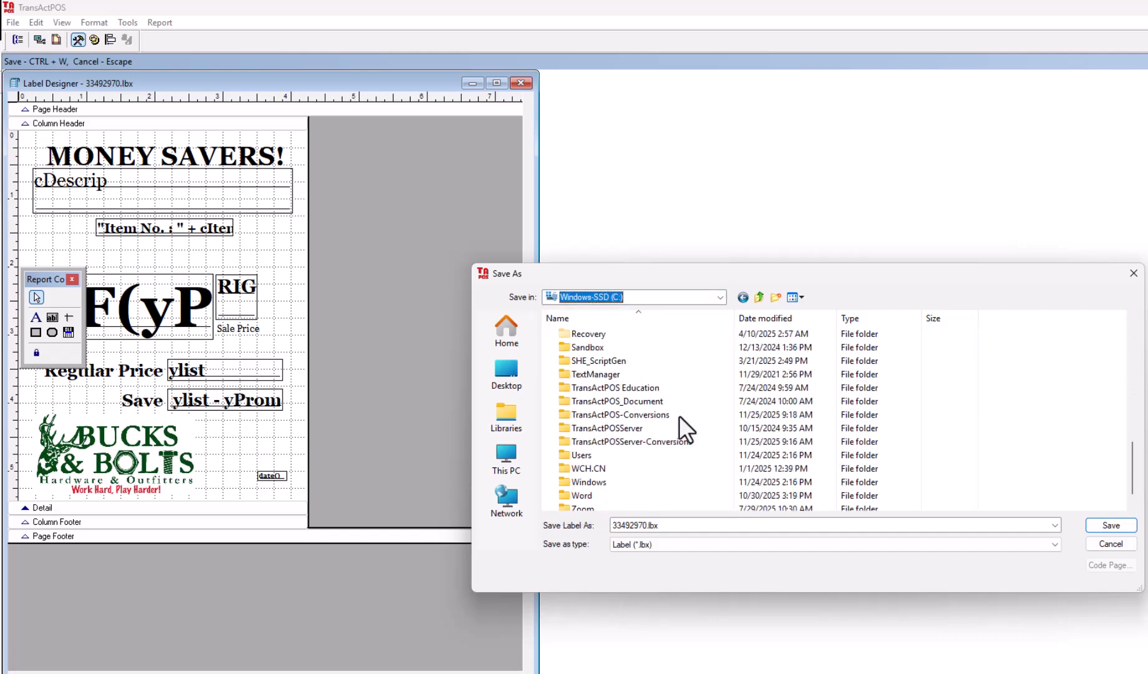
pyautogui.doubleClick(630, 440)
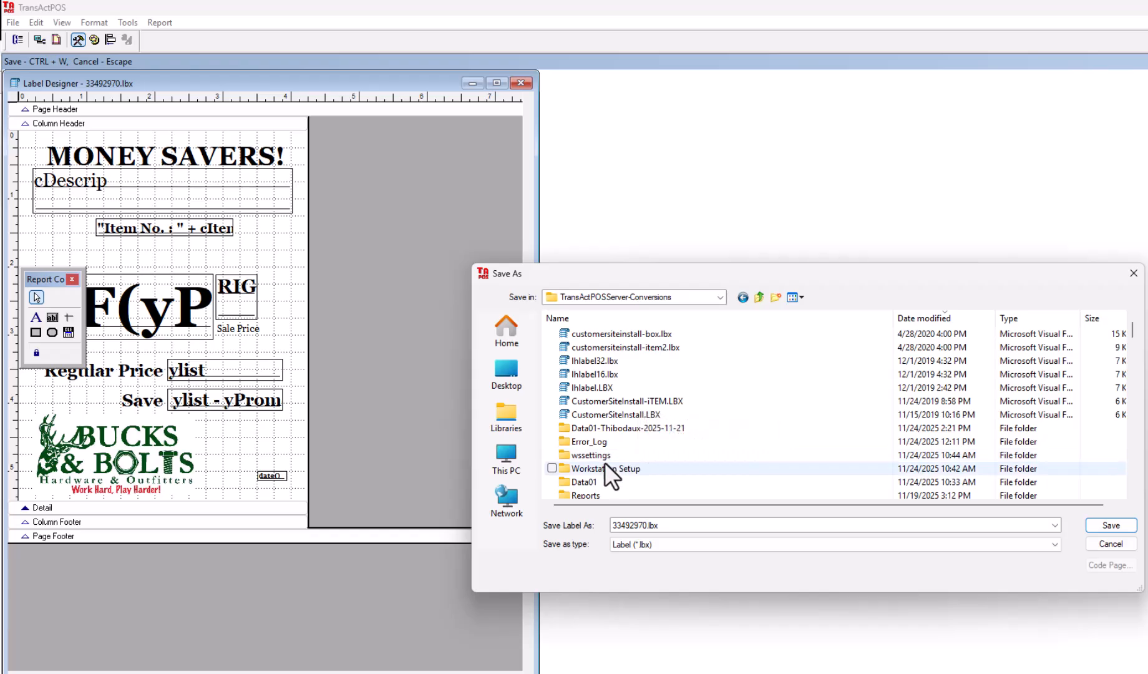
pyautogui.scroll(-1, 614, 460)
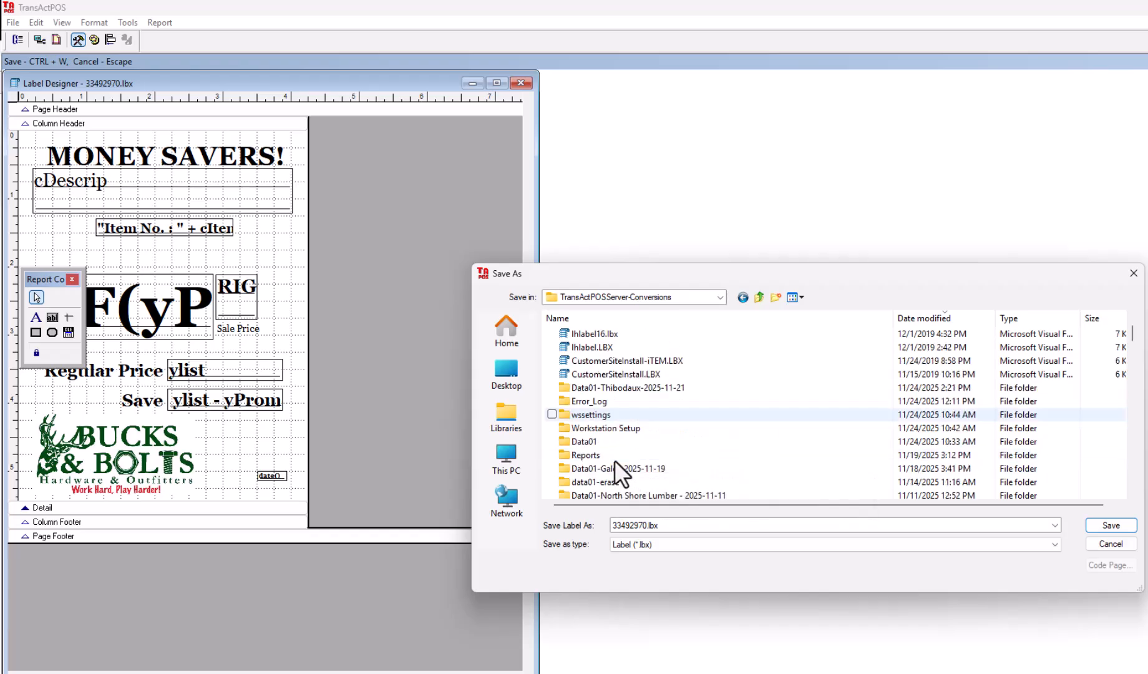
pyautogui.doubleClick(576, 455)
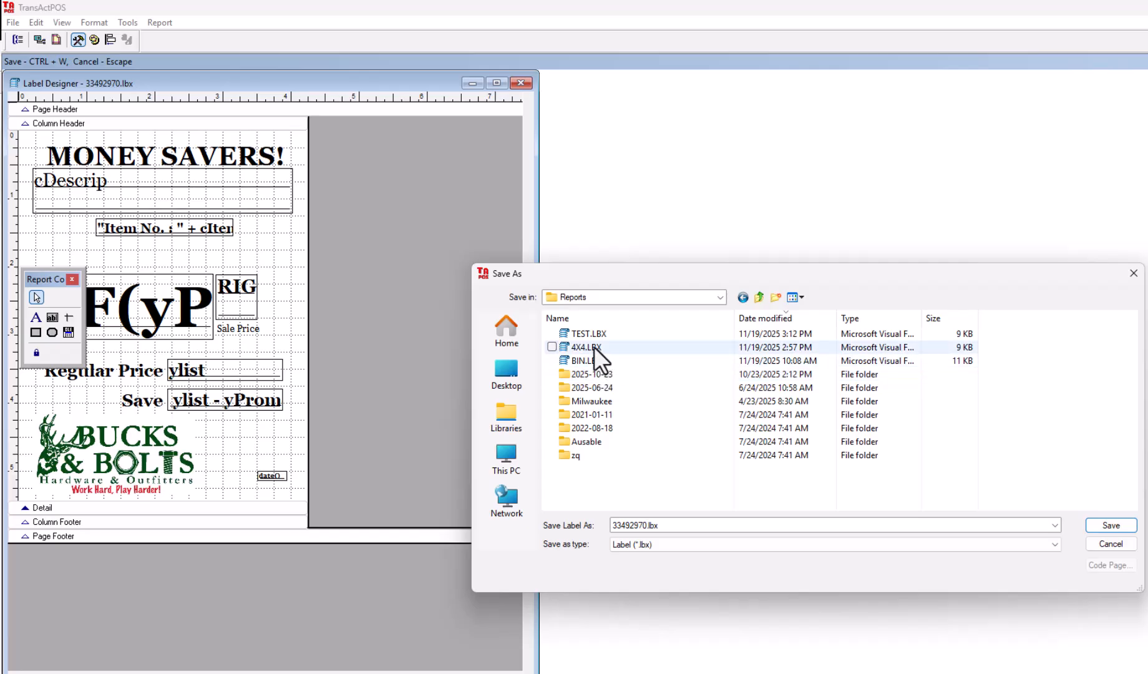
# - Name the label copy 4X4LAND and save it
pyautogui.doubleClick(668, 530)
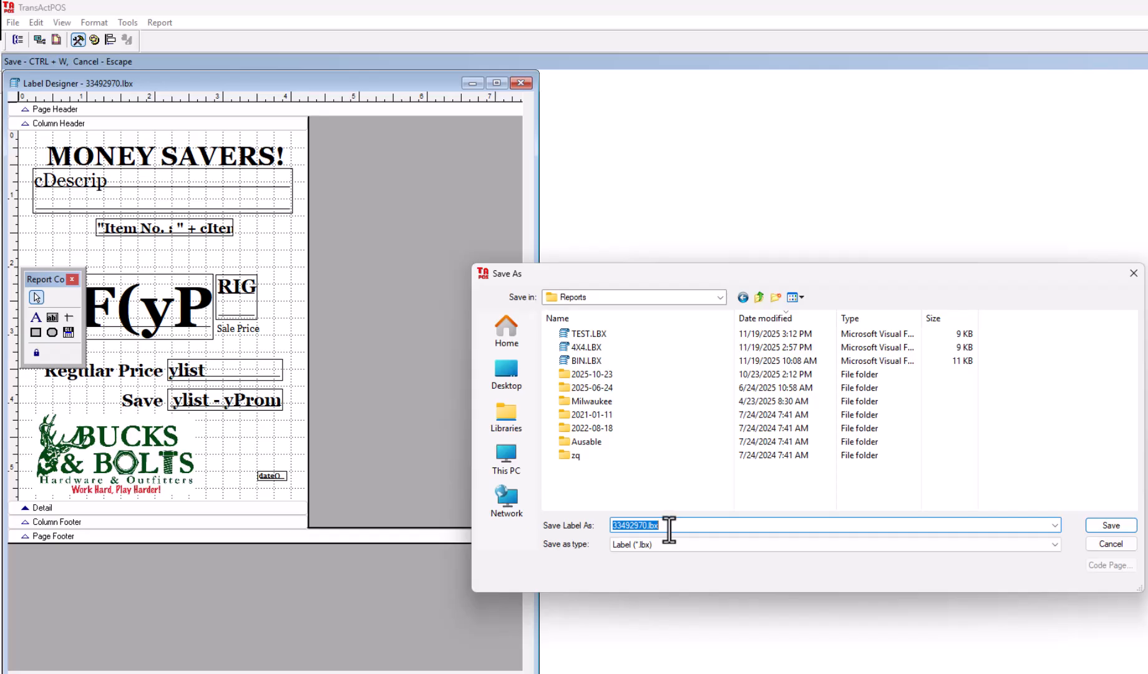
pyautogui.write('$X$')
pyautogui.press('BackSpace')
pyautogui.press('BackSpace')
pyautogui.press('BackSpace')
pyautogui.write('4xX')
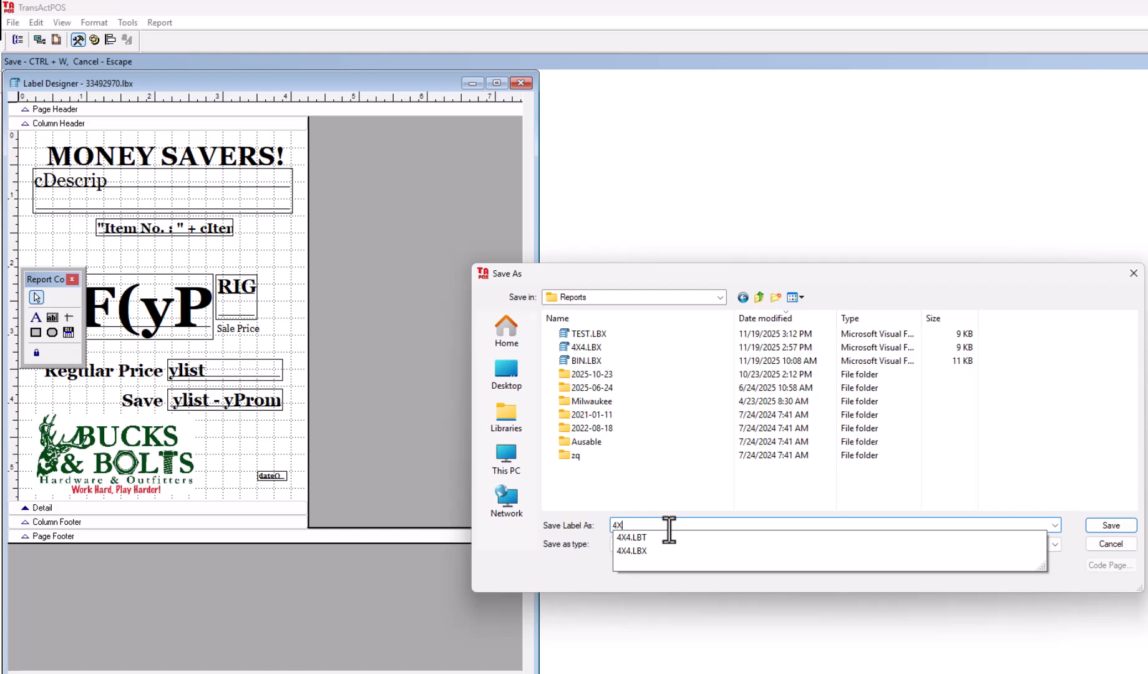
pyautogui.write('4-')
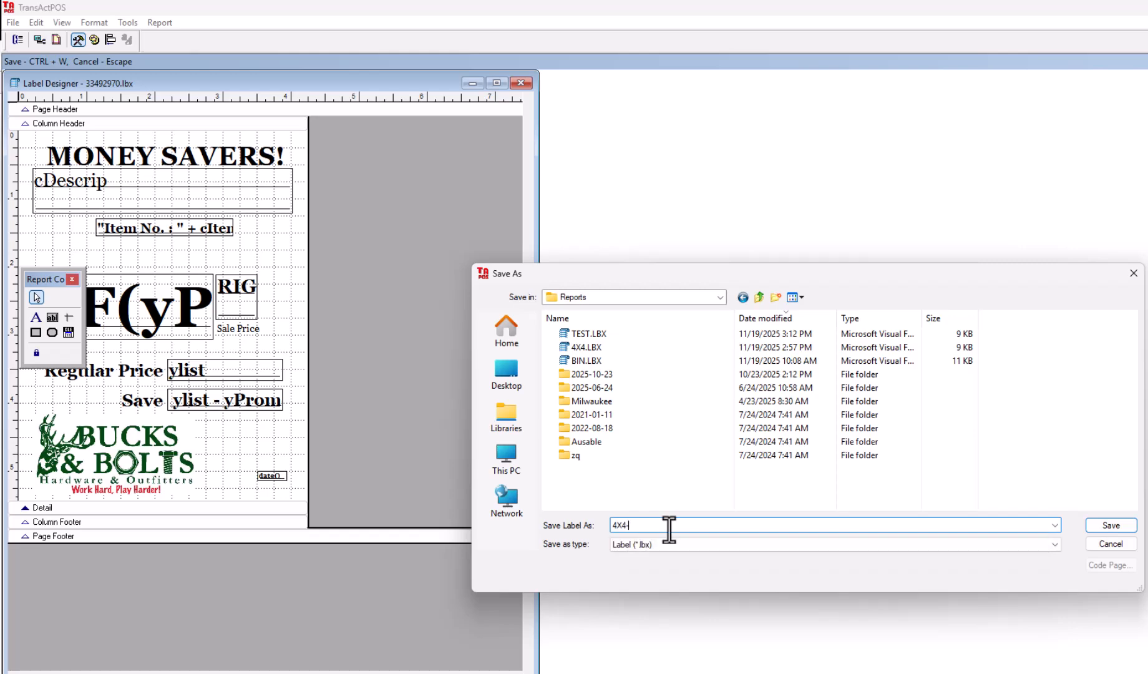
pyautogui.press('BackSpace')
pyautogui.write('LAND')
pyautogui.press('Return')
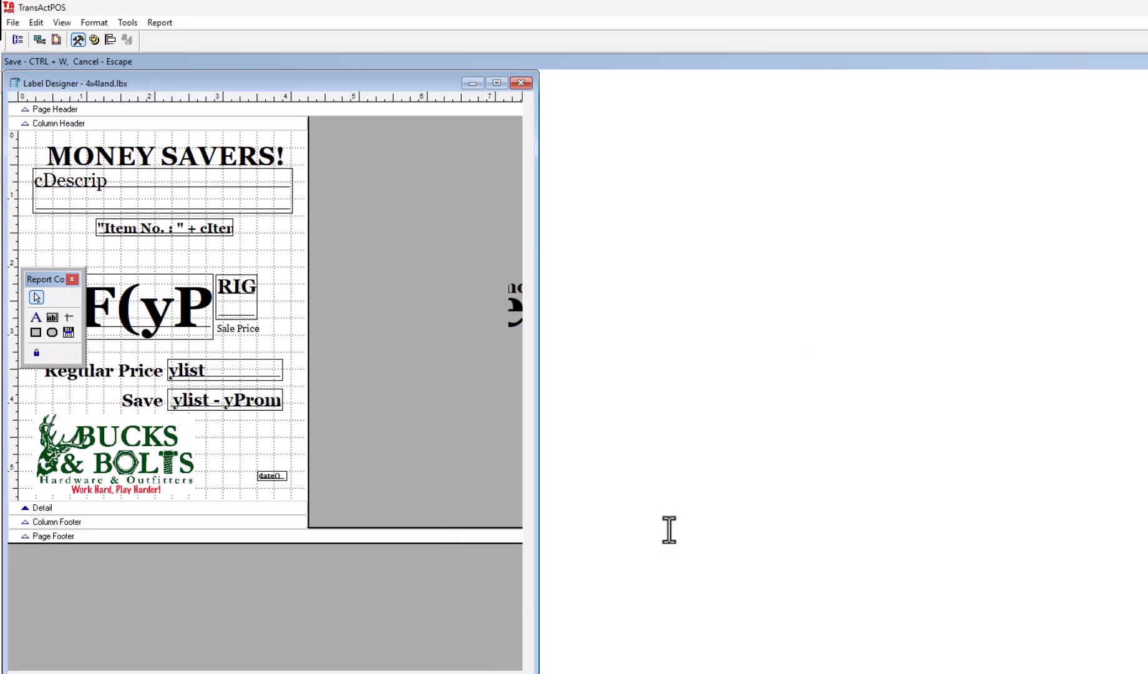
# - Close the label designer without saving changes to the original label and cancel out of the 4X4 label's properties
pyautogui.click(523, 86)
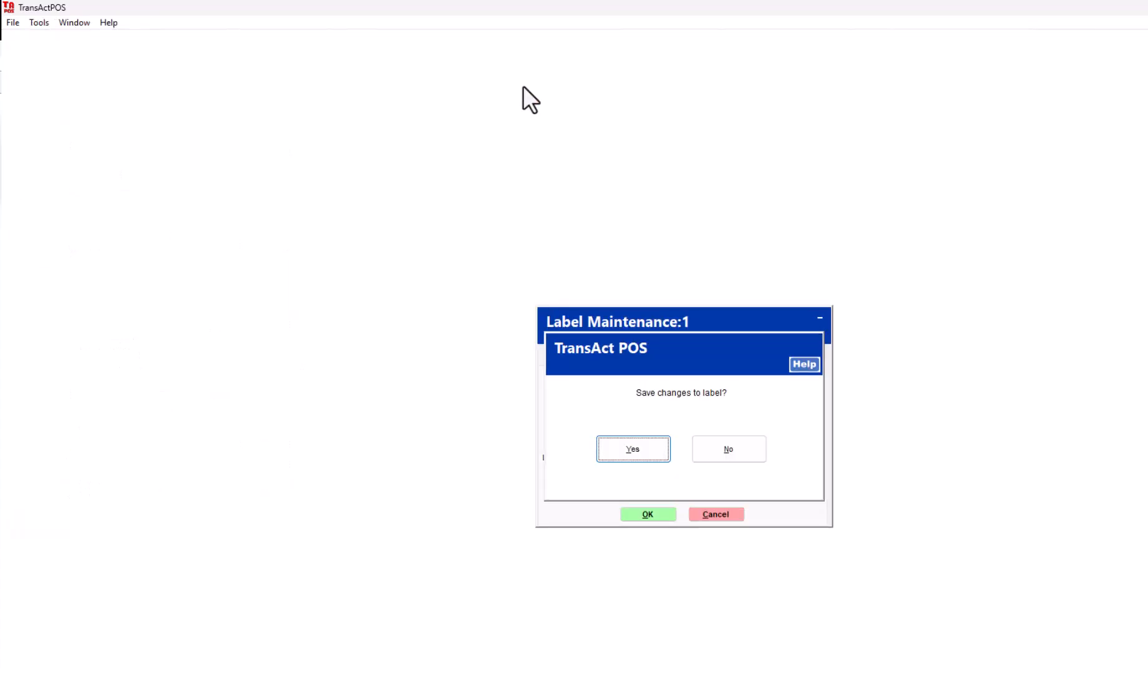
pyautogui.click(727, 447)
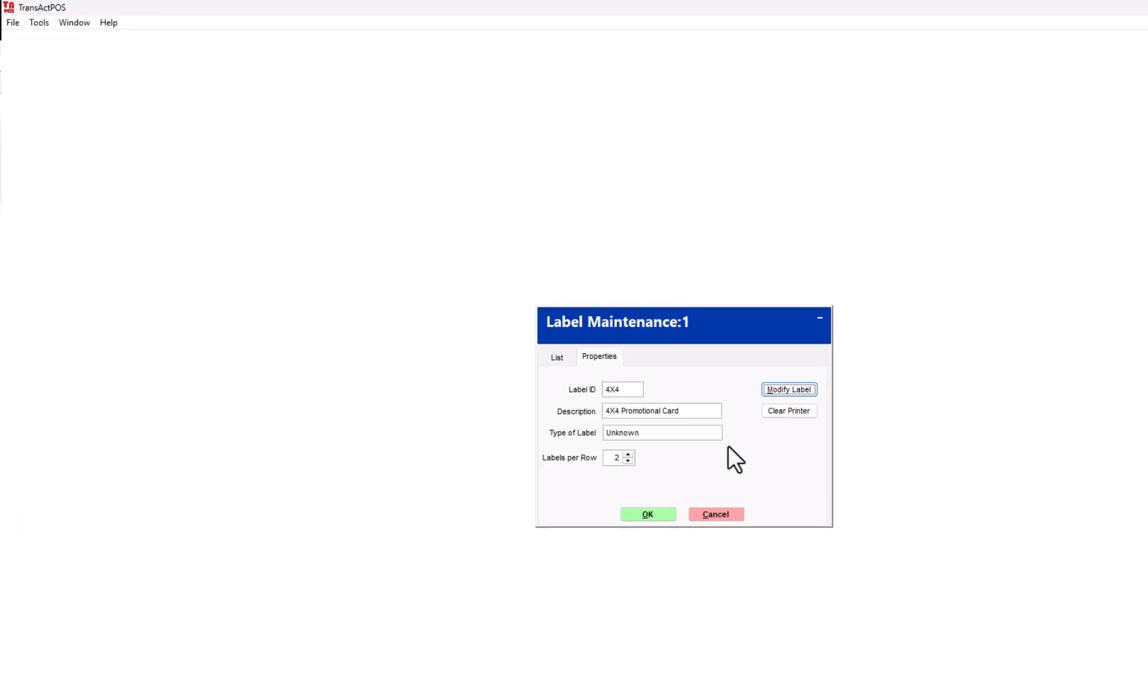
pyautogui.click(720, 514)
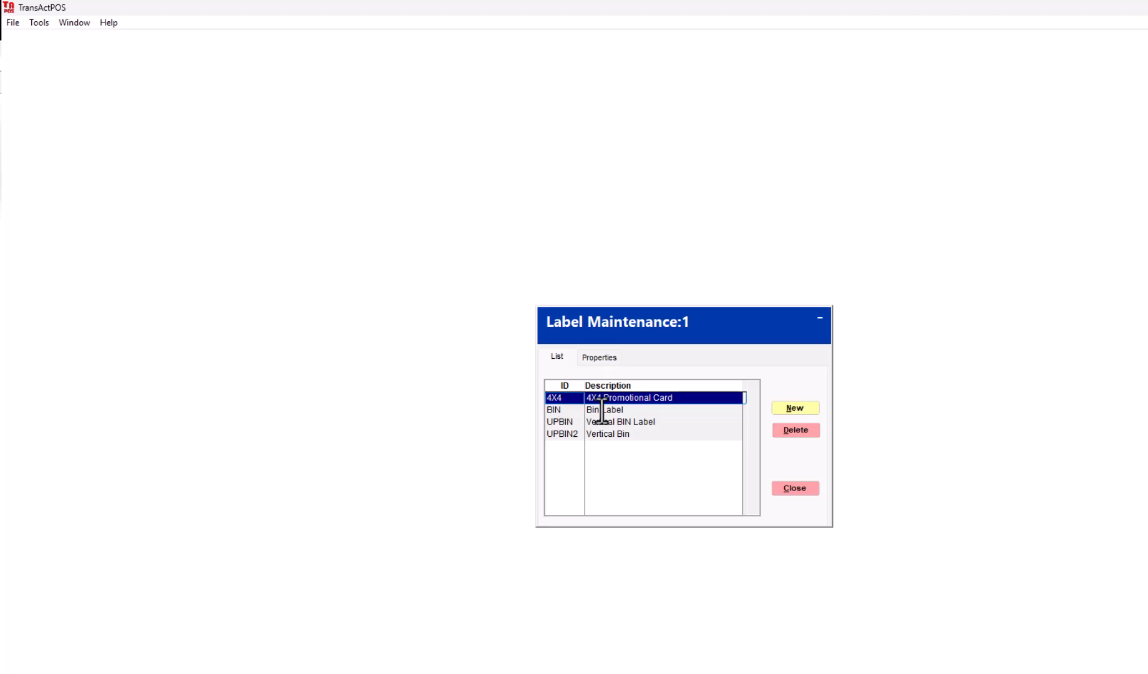
pyautogui.click(802, 409)
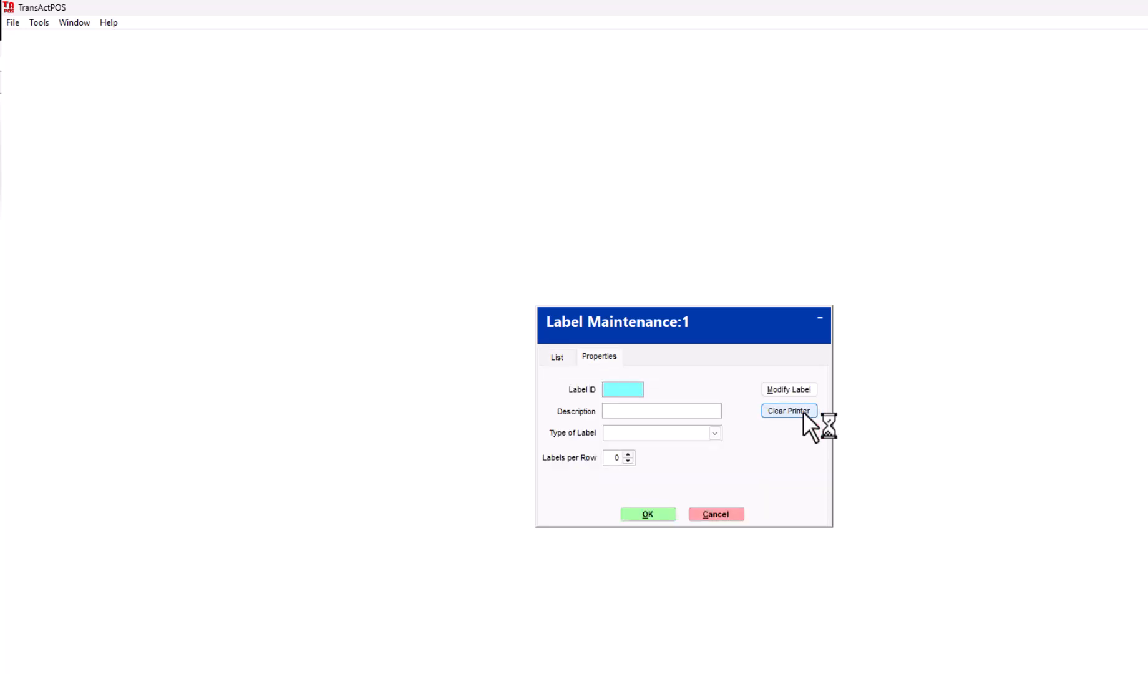
pyautogui.write('4X4LAN')
pyautogui.press('Tab')
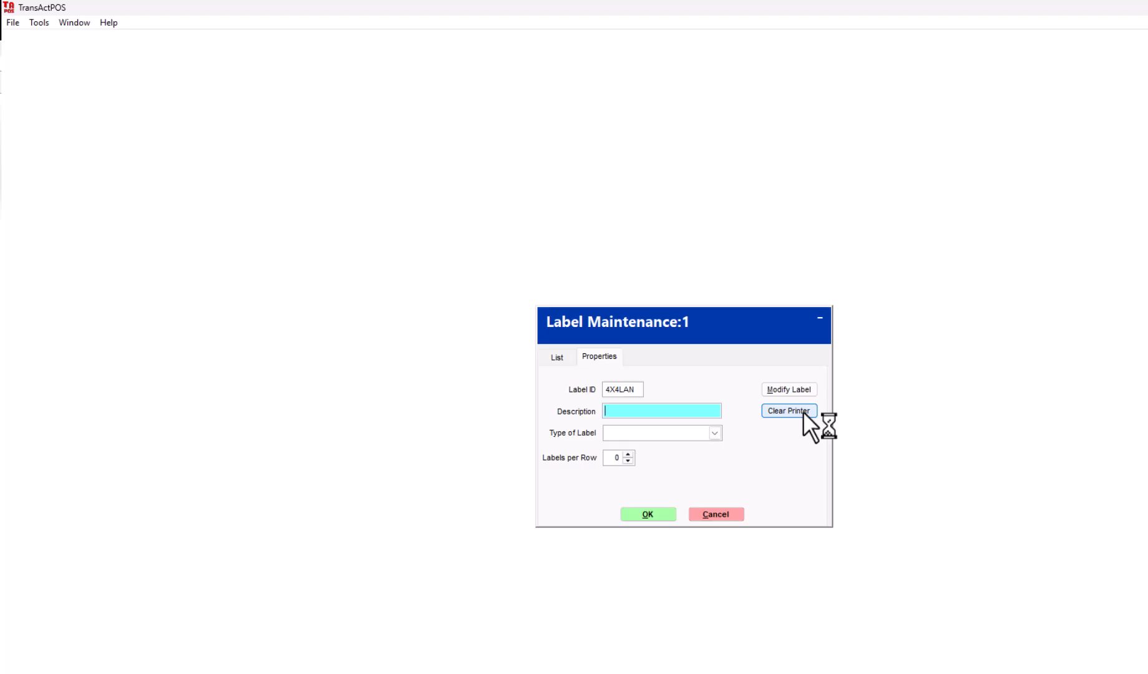
pyautogui.click(713, 516)
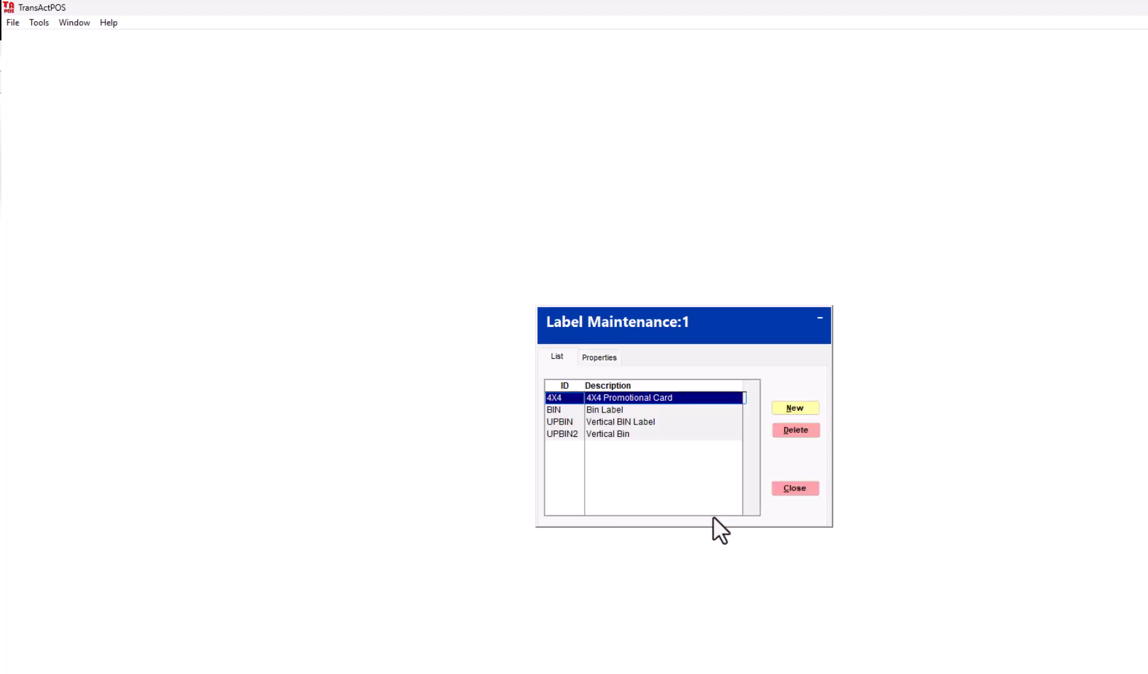
pyautogui.click(787, 490)
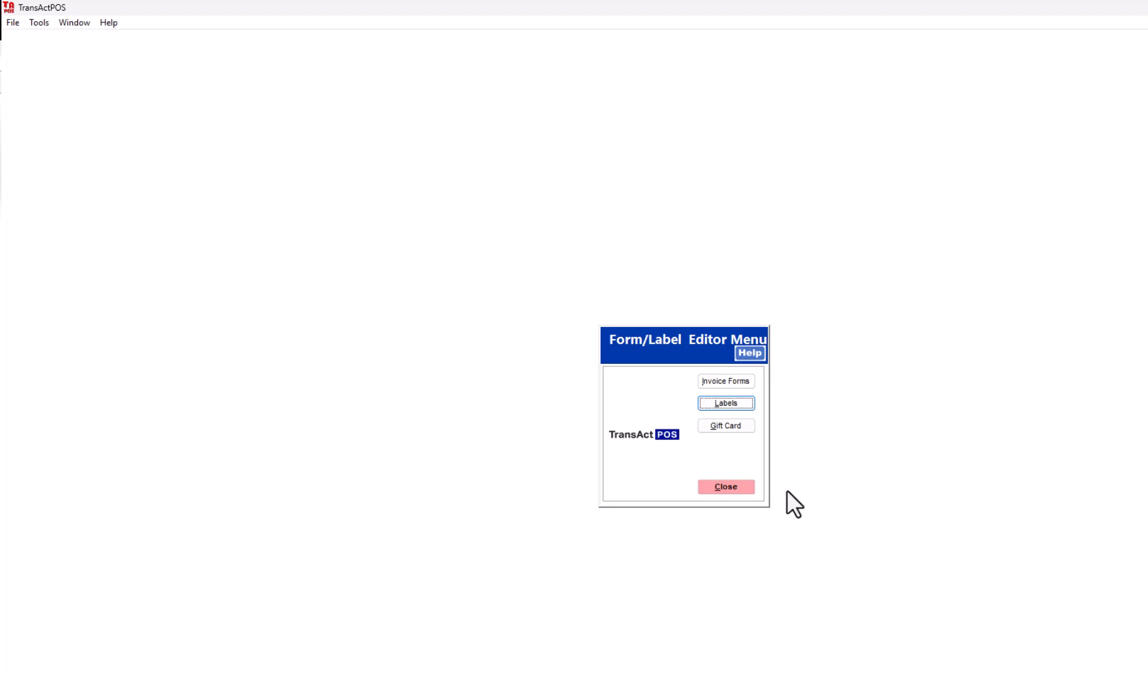
pyautogui.click(726, 490)
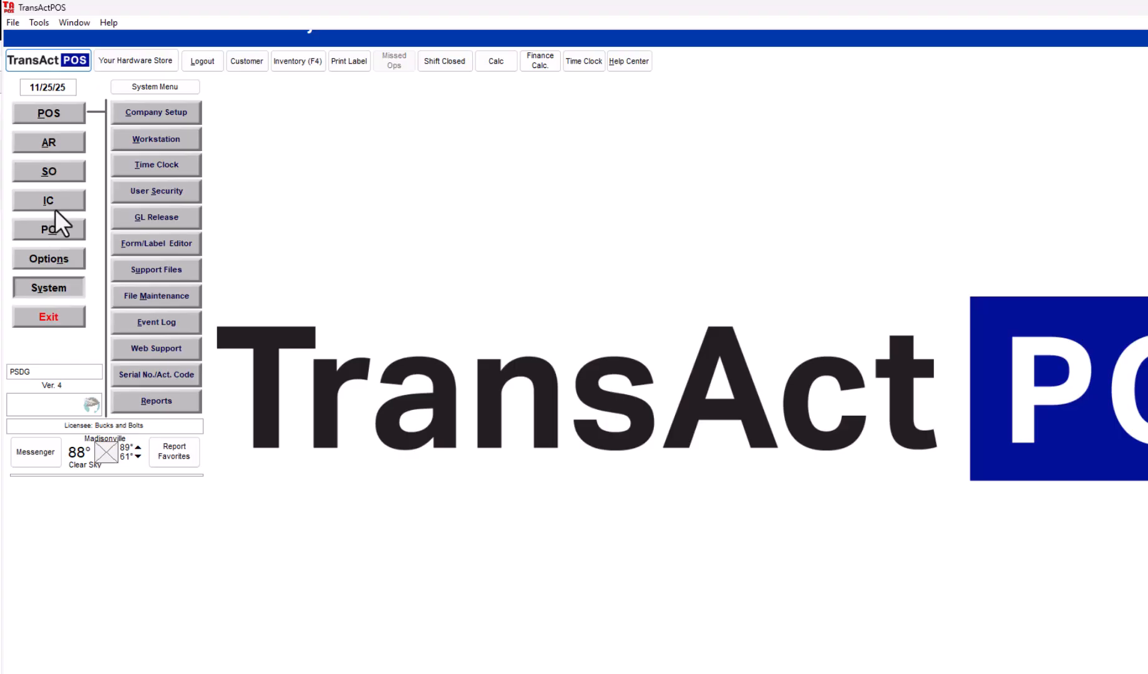
# - Open the 4X4 Promotional Card label for modification from the Form/Label Editor, accepting the Downstairs HP 402n printer
pyautogui.click(155, 243)
pyautogui.click(735, 399)
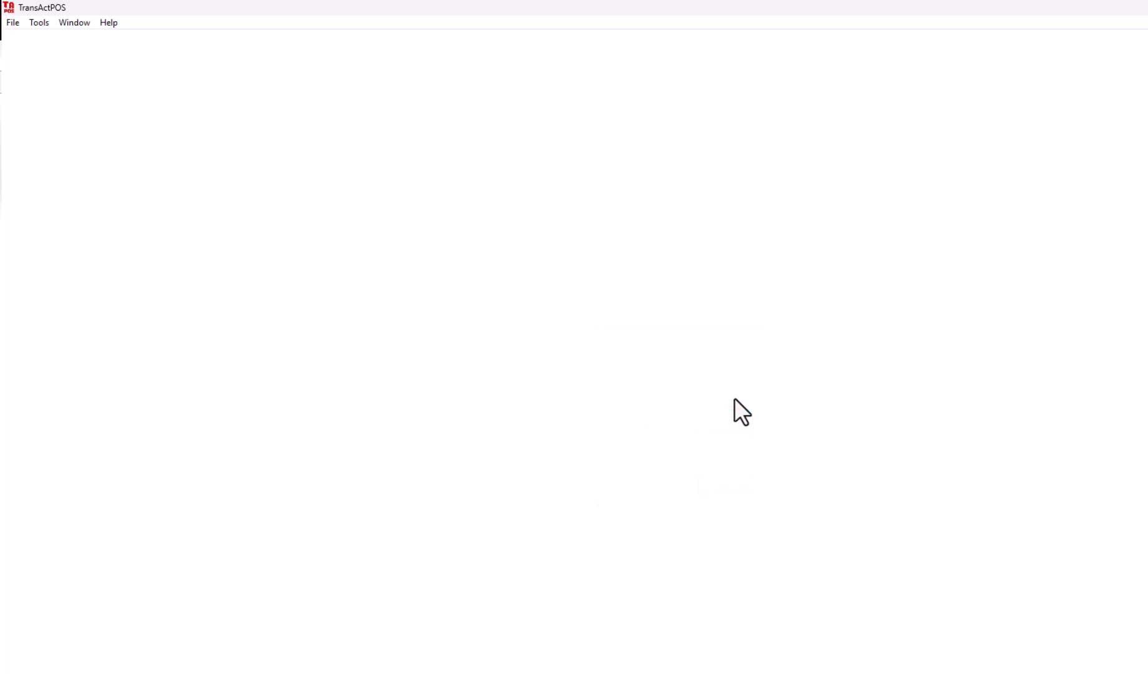
pyautogui.click(597, 354)
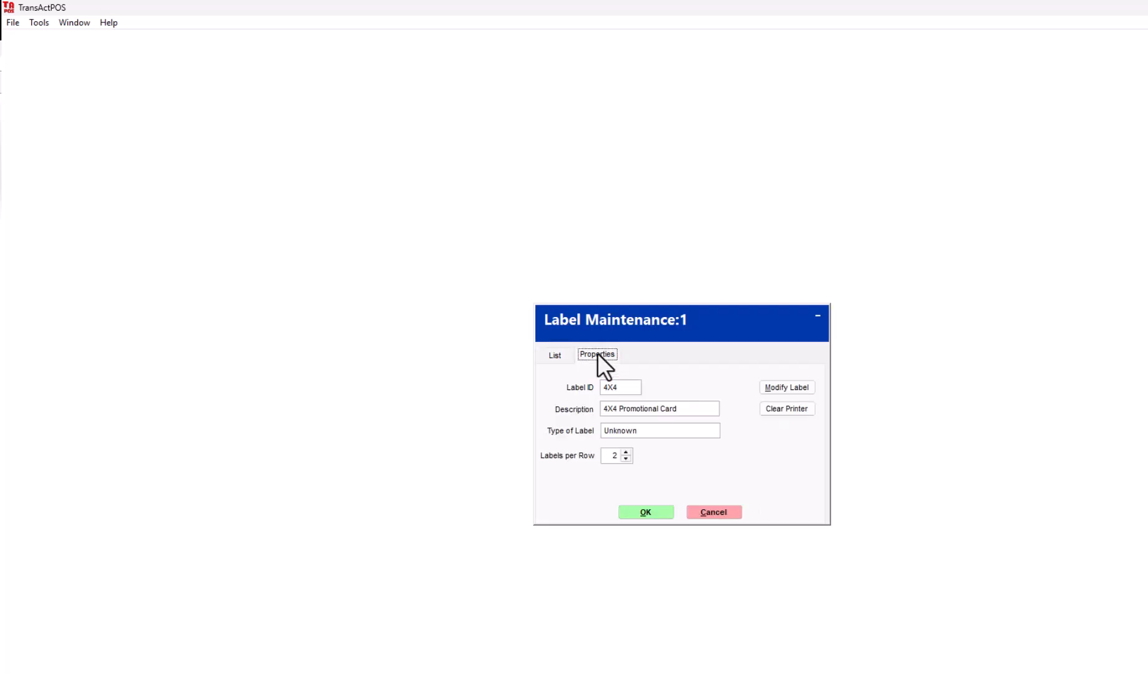
pyautogui.click(781, 388)
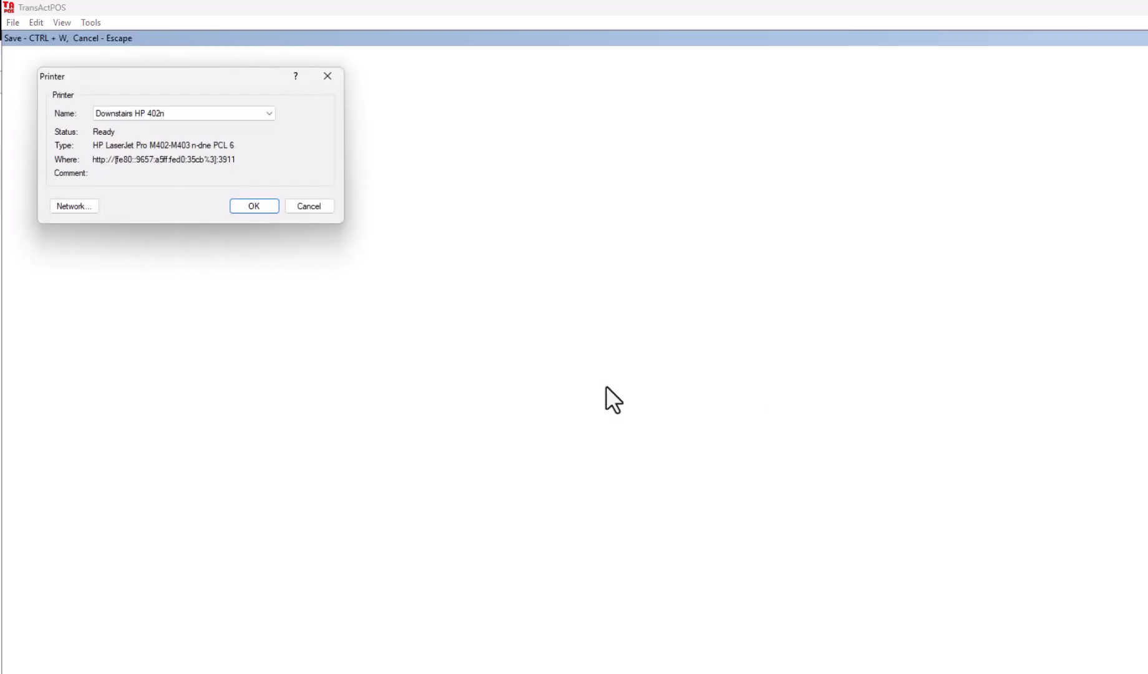
pyautogui.click(248, 210)
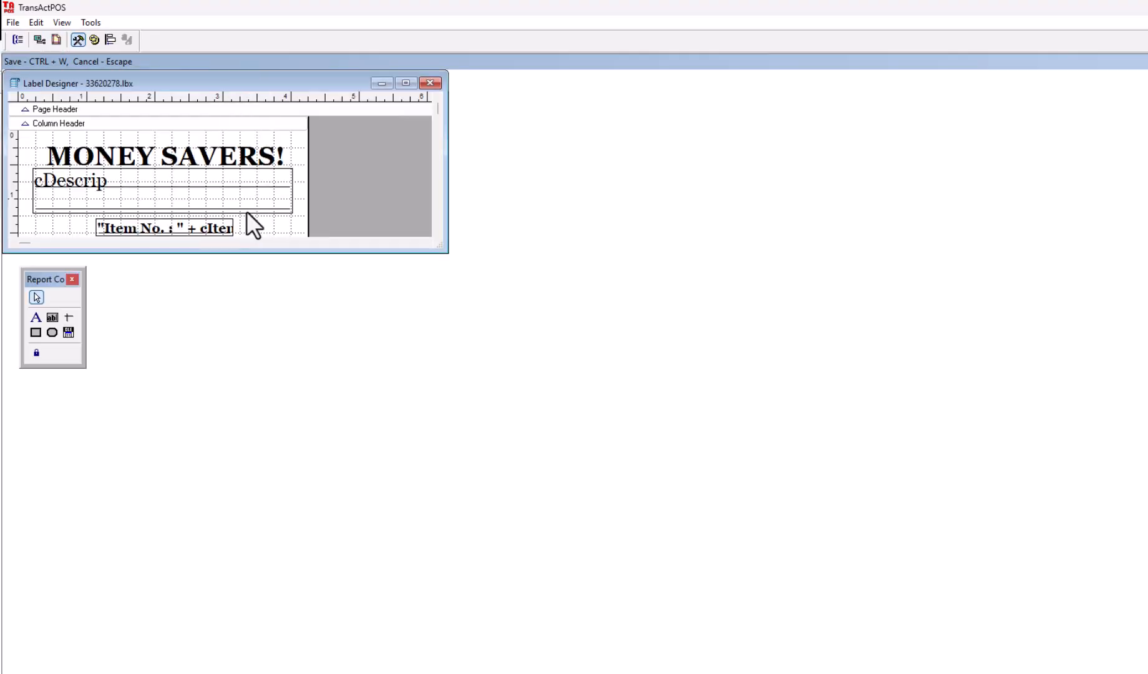
# - Start saving another copy of the label design in the Reports folder
pyautogui.click(13, 23)
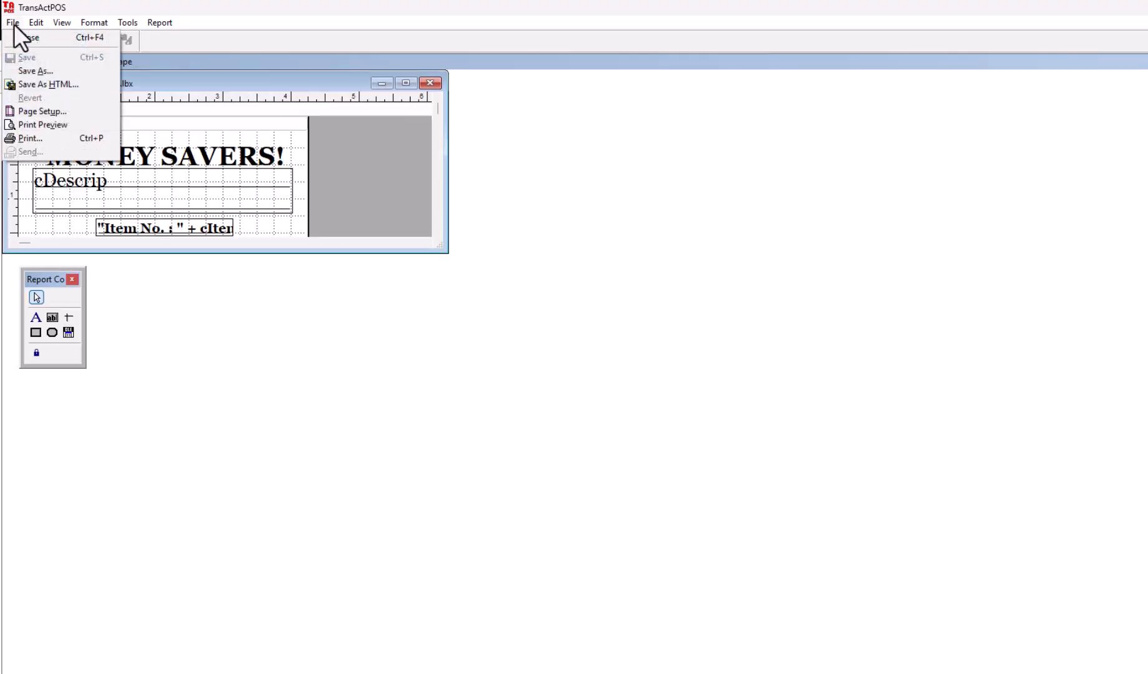
pyautogui.click(31, 70)
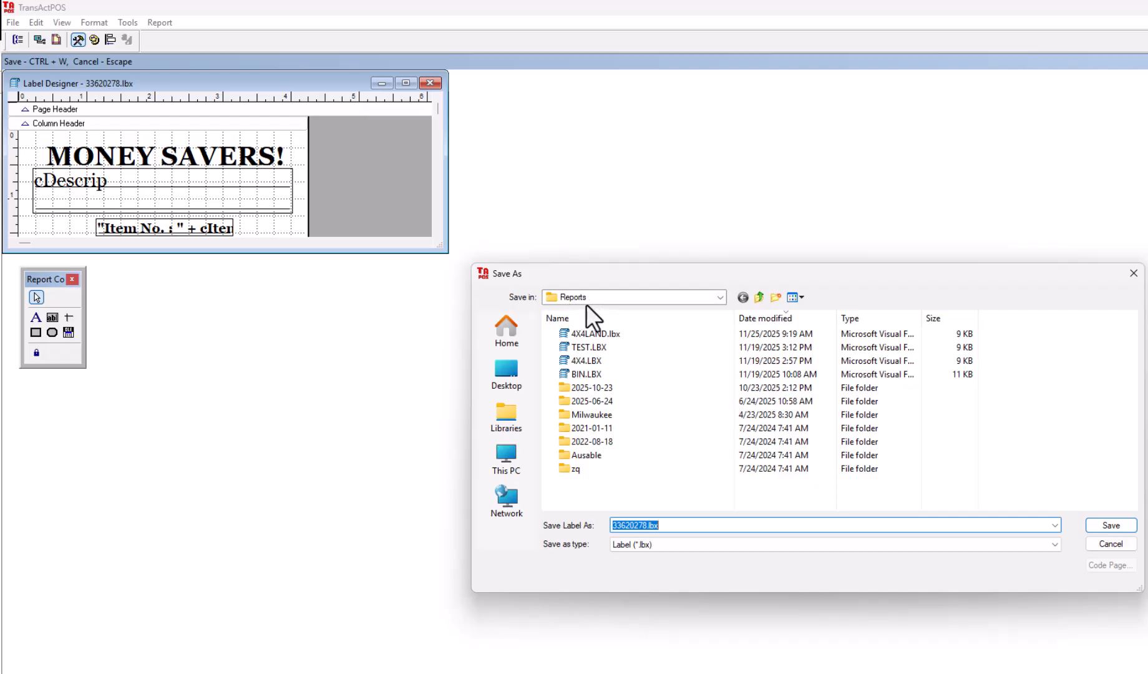
pyautogui.click(722, 299)
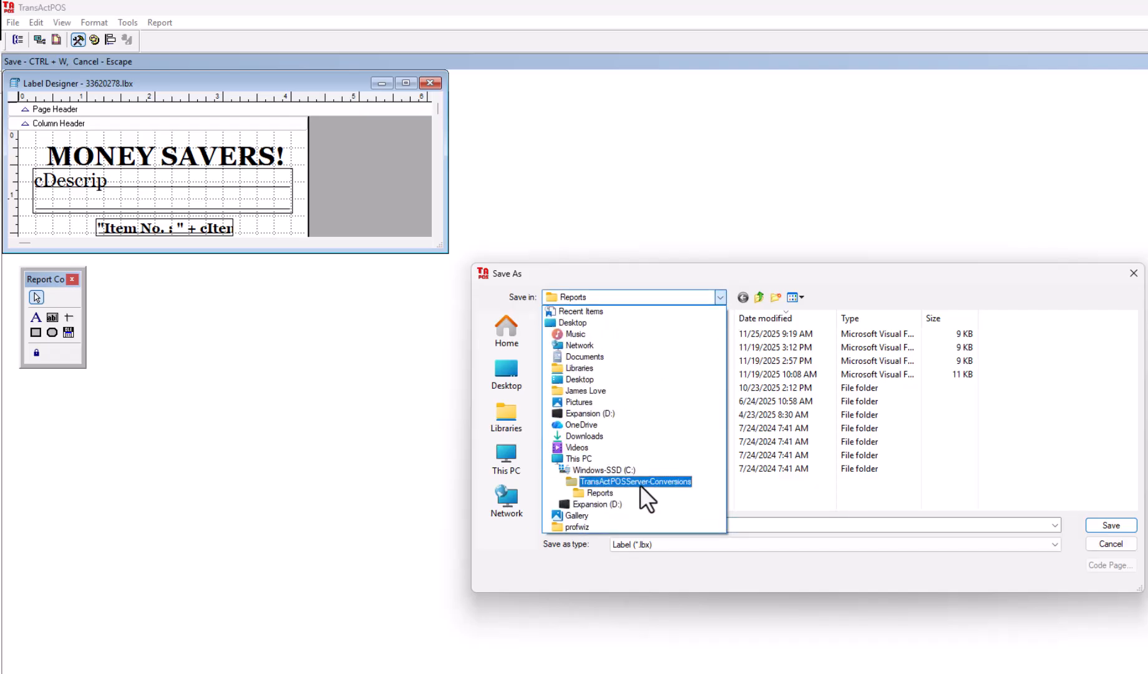
pyautogui.click(608, 490)
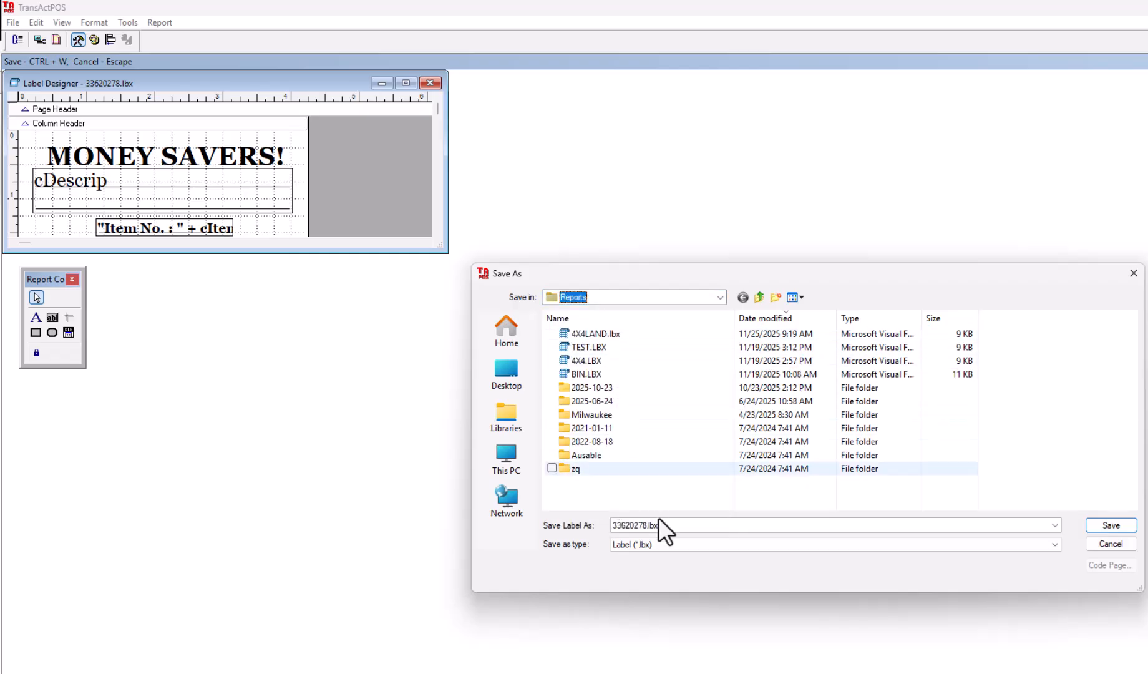
# - Save the copy as 4X4LAN.lbx, reusing the existing 4X4LAND file name with its final D removed
pyautogui.click(613, 336)
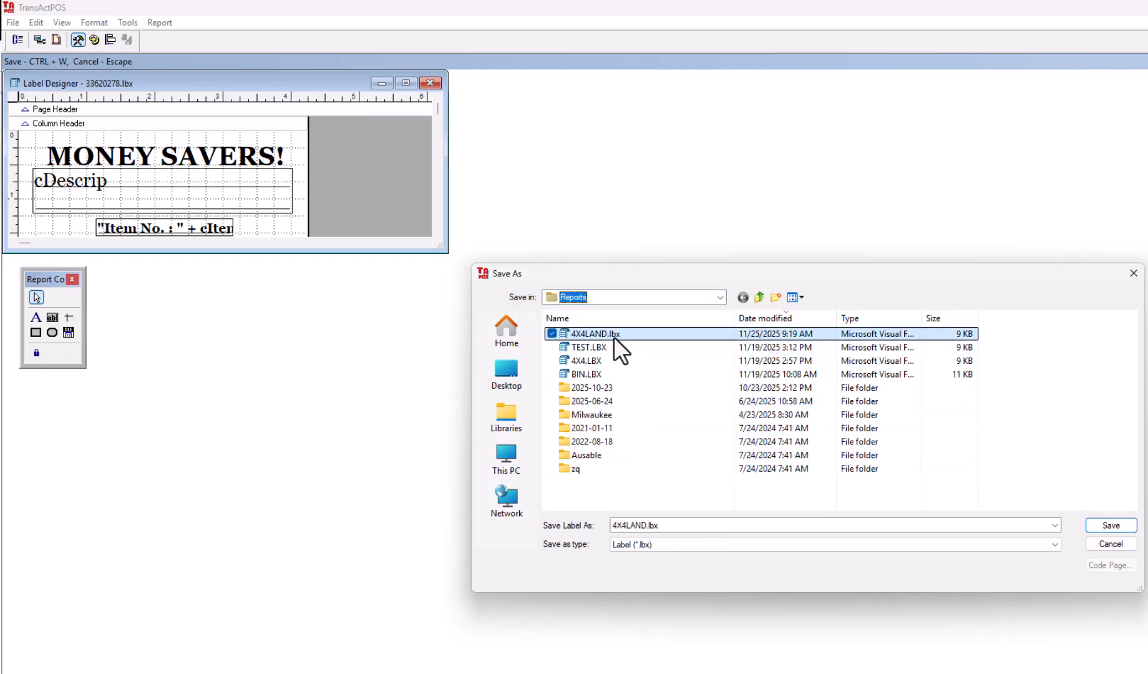
pyautogui.click(639, 525)
pyautogui.press('Right')
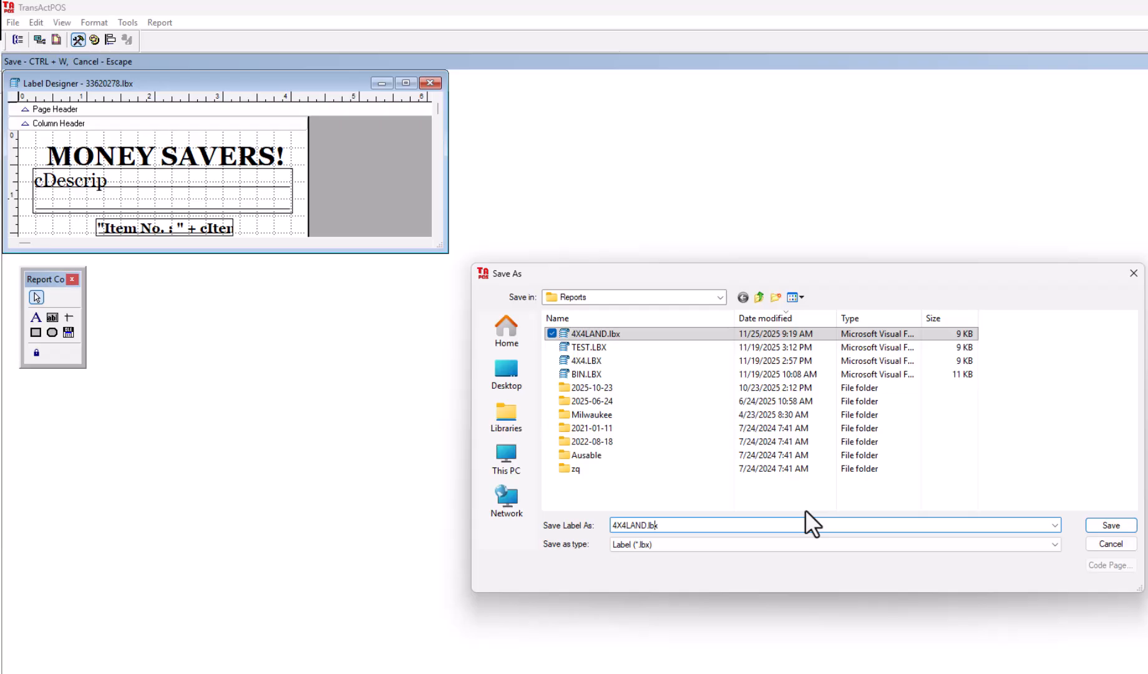
pyautogui.press('Left')
pyautogui.press('Left')
pyautogui.press('Left')
pyautogui.press('BackSpace')
pyautogui.press('BackSpace')
pyautogui.press('Return')
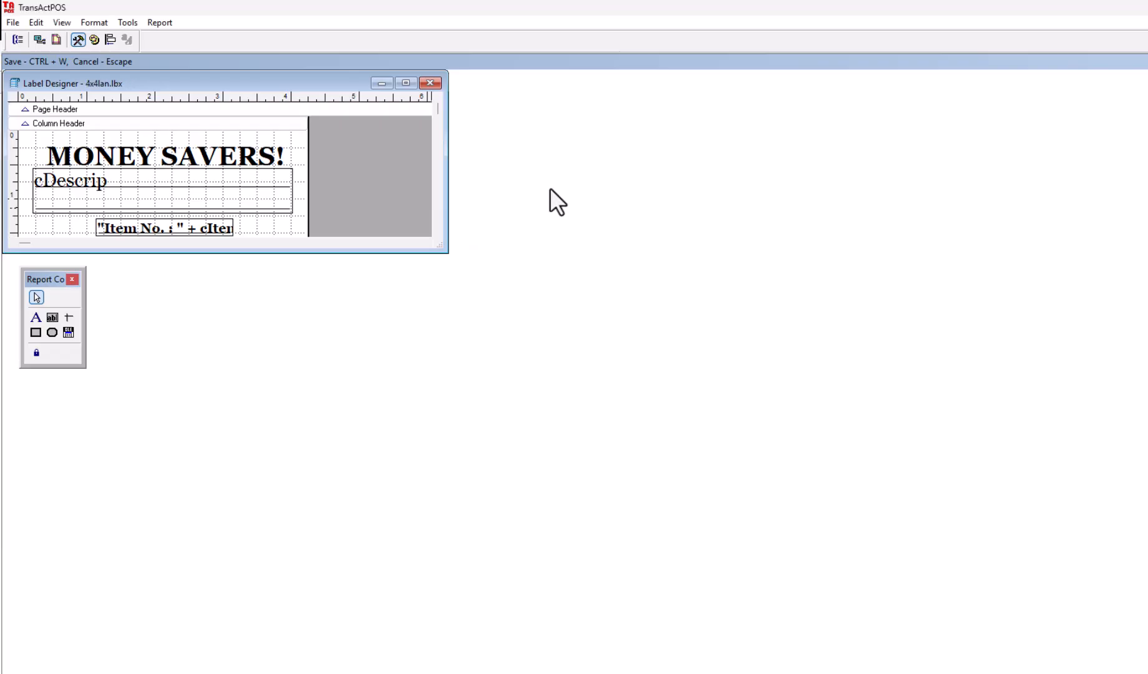
# - Close the label designer saving the changes to the label, accept the 4X4 label's properties and close Label Maintenance
pyautogui.click(436, 85)
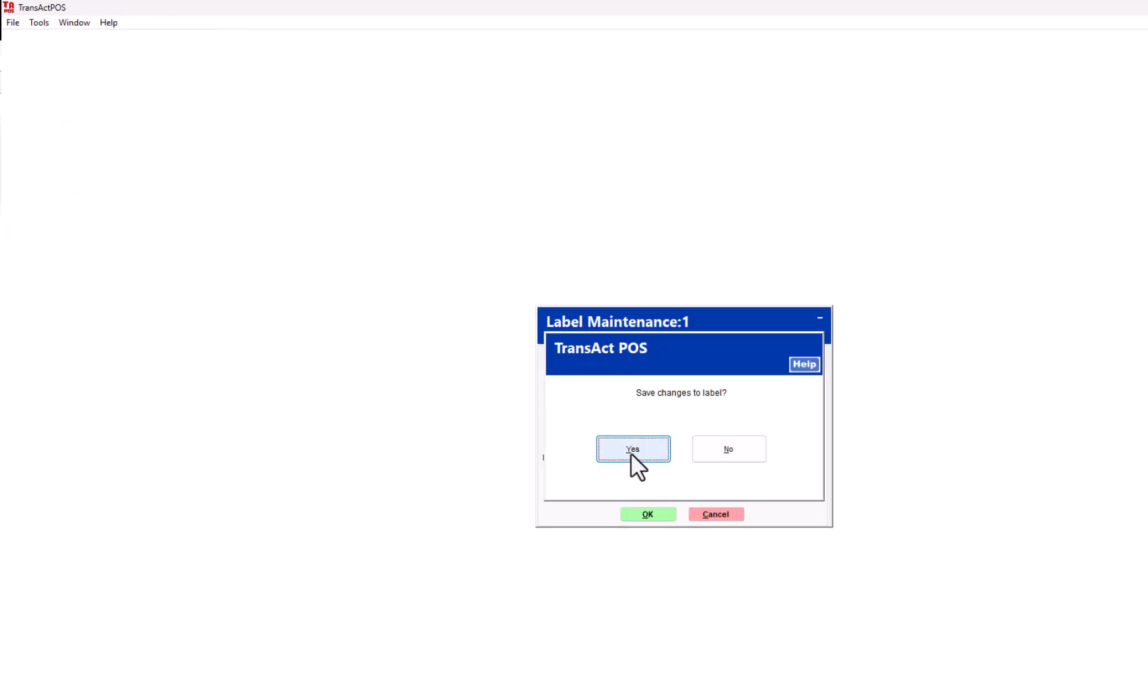
pyautogui.click(632, 449)
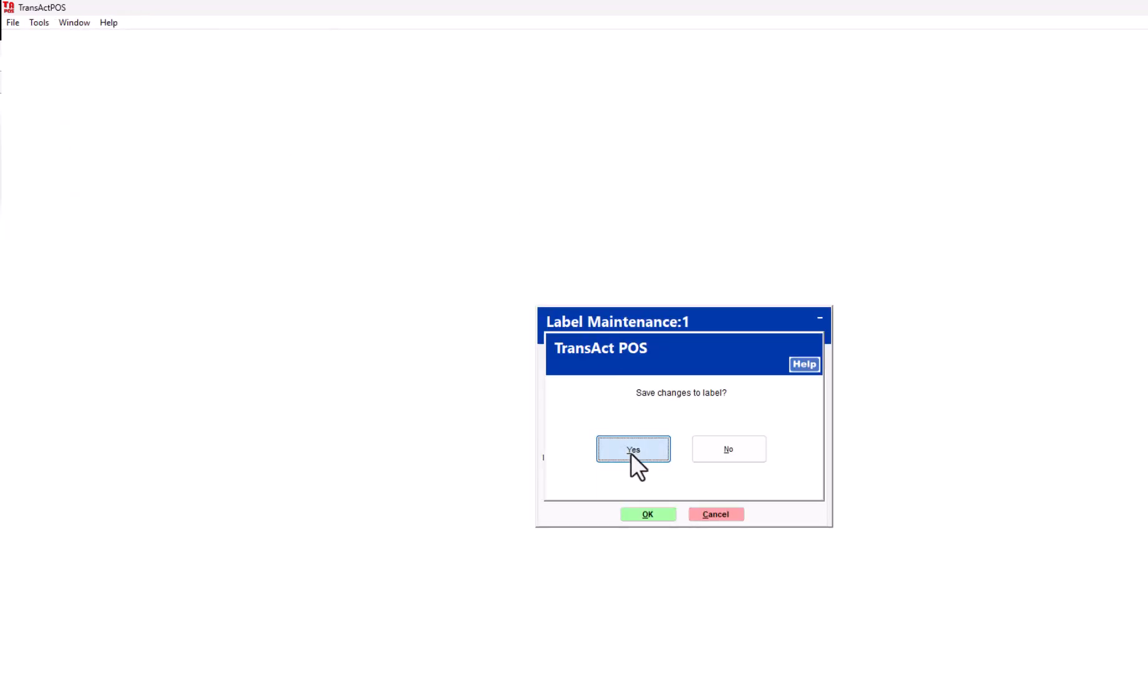
pyautogui.click(651, 512)
pyautogui.click(789, 493)
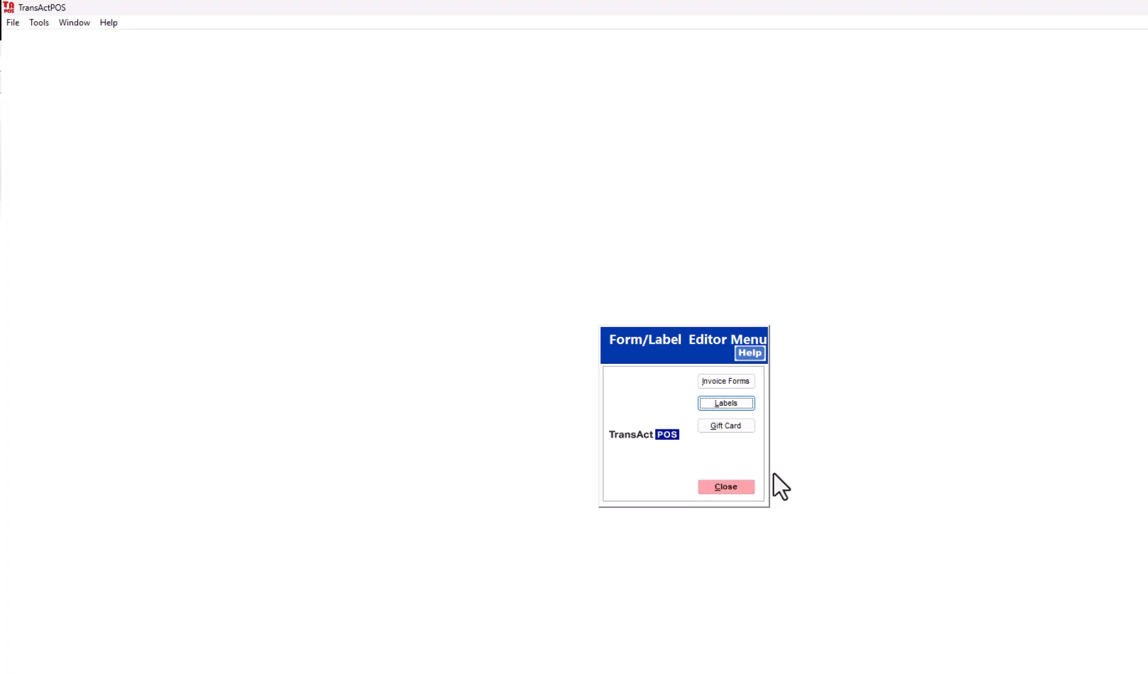
# - Add a new label with the ID 4X4LAN and the description "4X4 Promo Landscape"
pyautogui.click(746, 406)
pyautogui.click(805, 409)
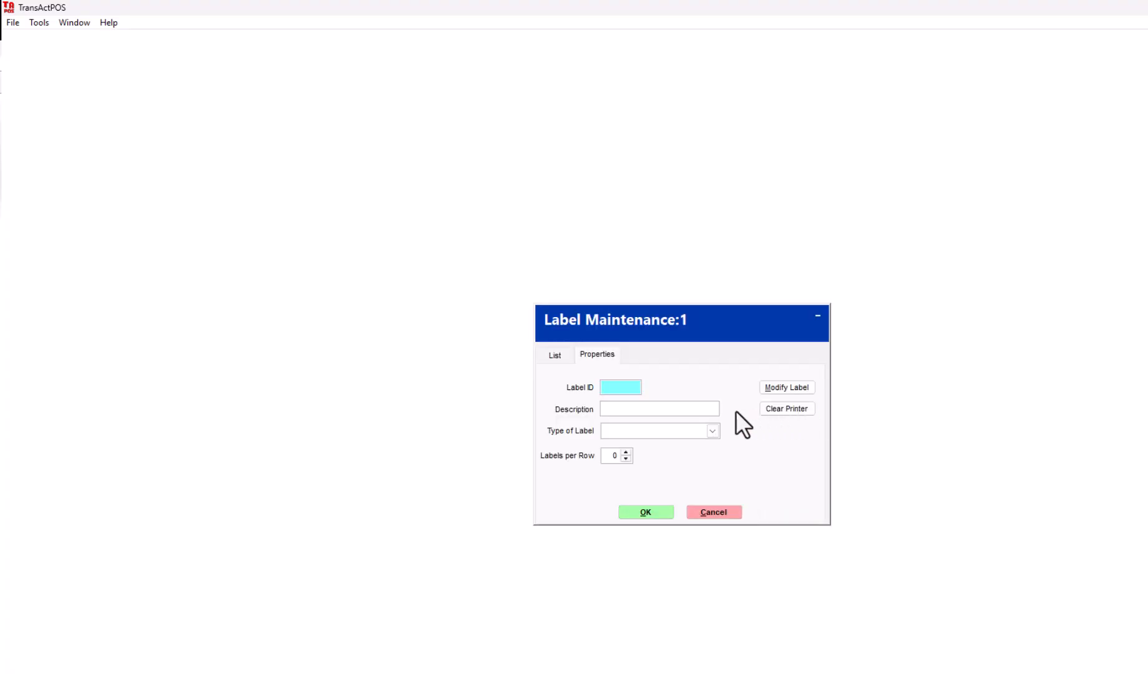
pyautogui.write('4X4LAN')
pyautogui.press('Tab')
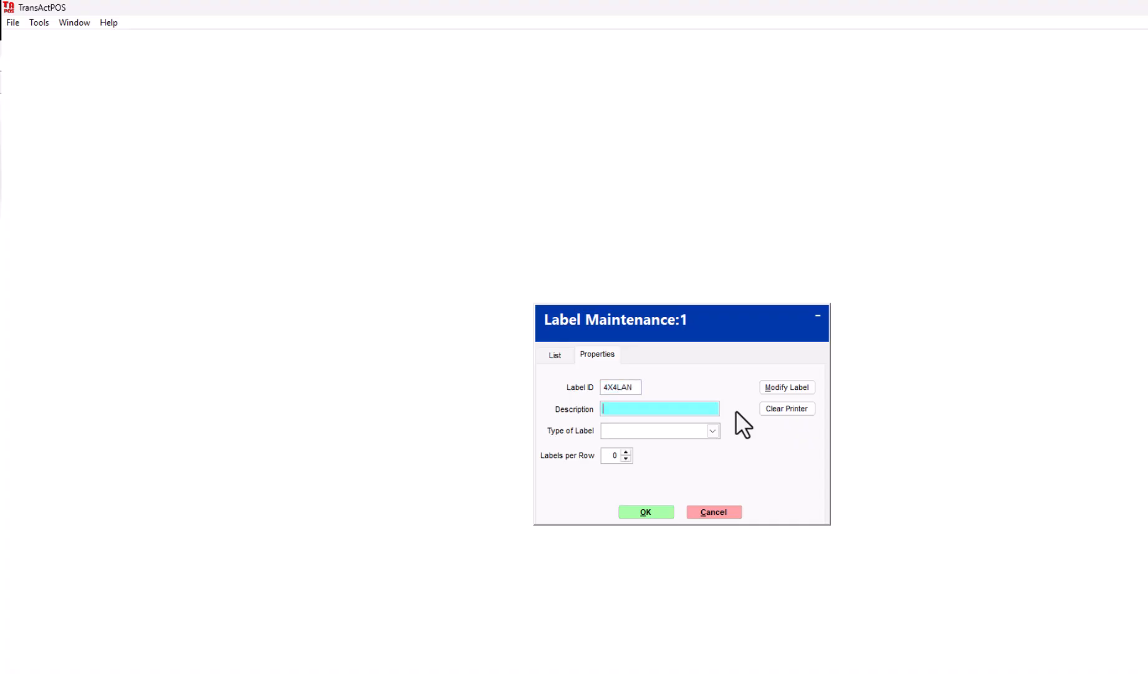
pyautogui.write('4X4 Promo Landscape')
# - Set the new label's type to 11: Bin Promo Label with 2 labels per row and accept the properties
pyautogui.click(713, 431)
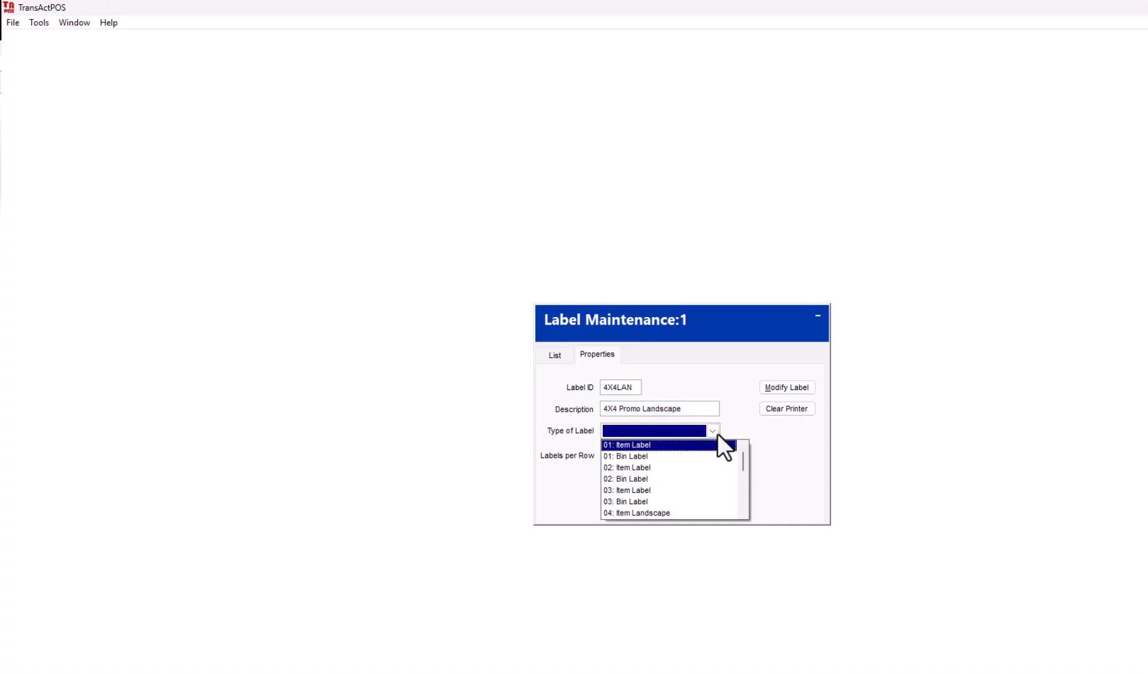
pyautogui.click(743, 505)
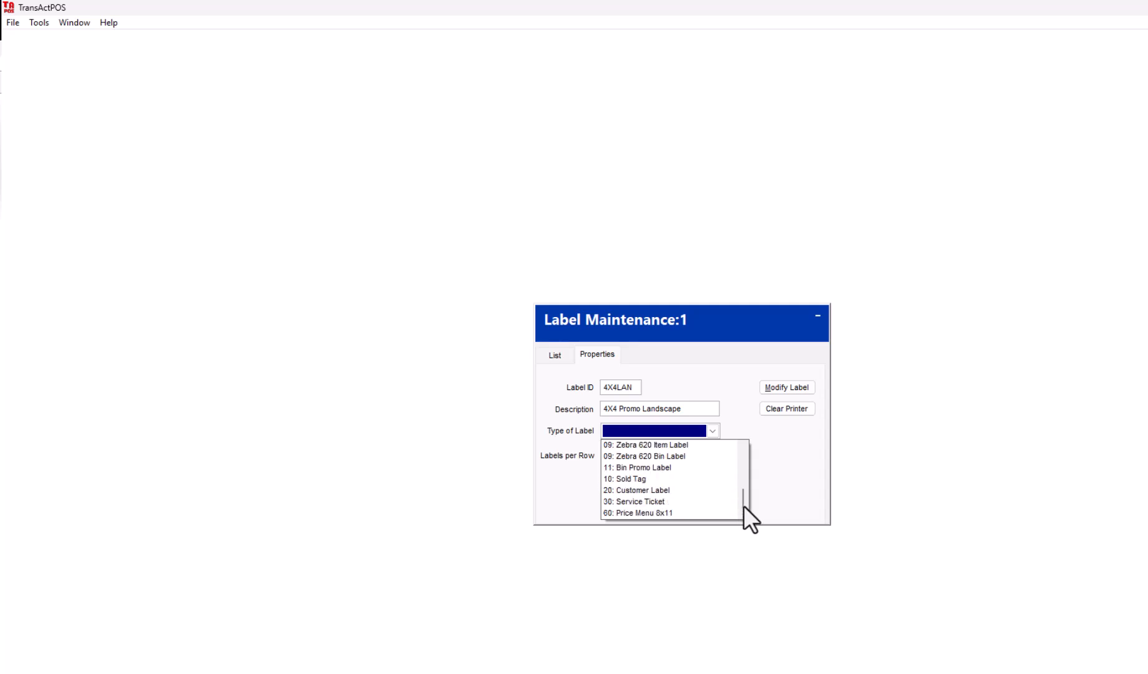
pyautogui.click(680, 469)
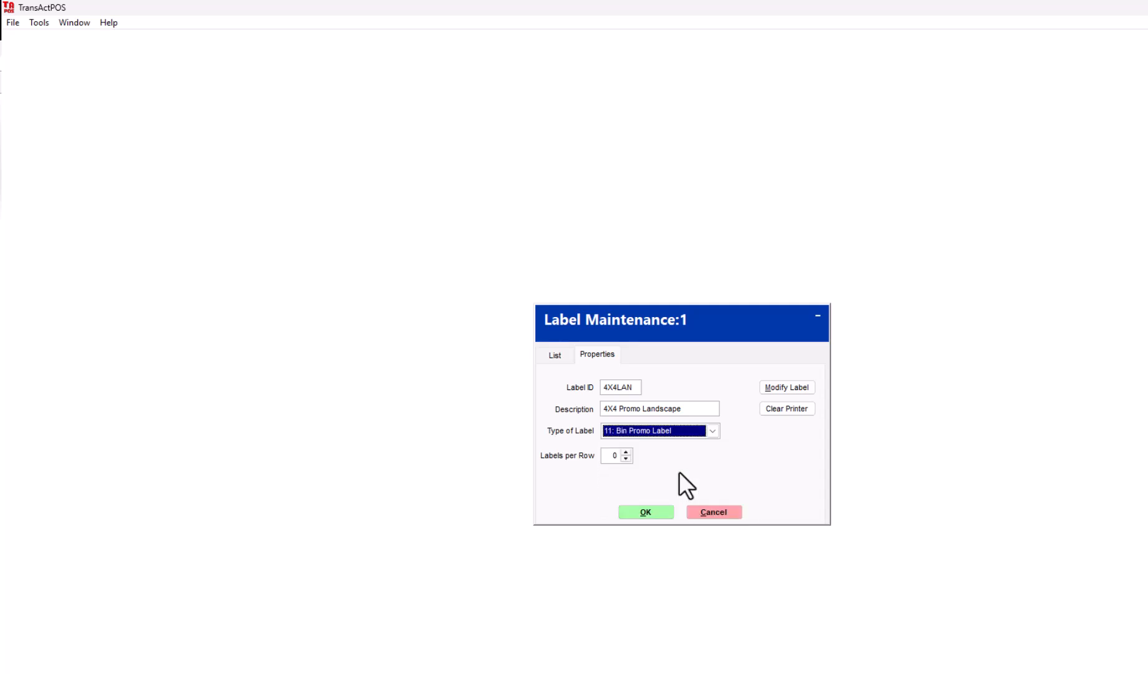
pyautogui.click(626, 452)
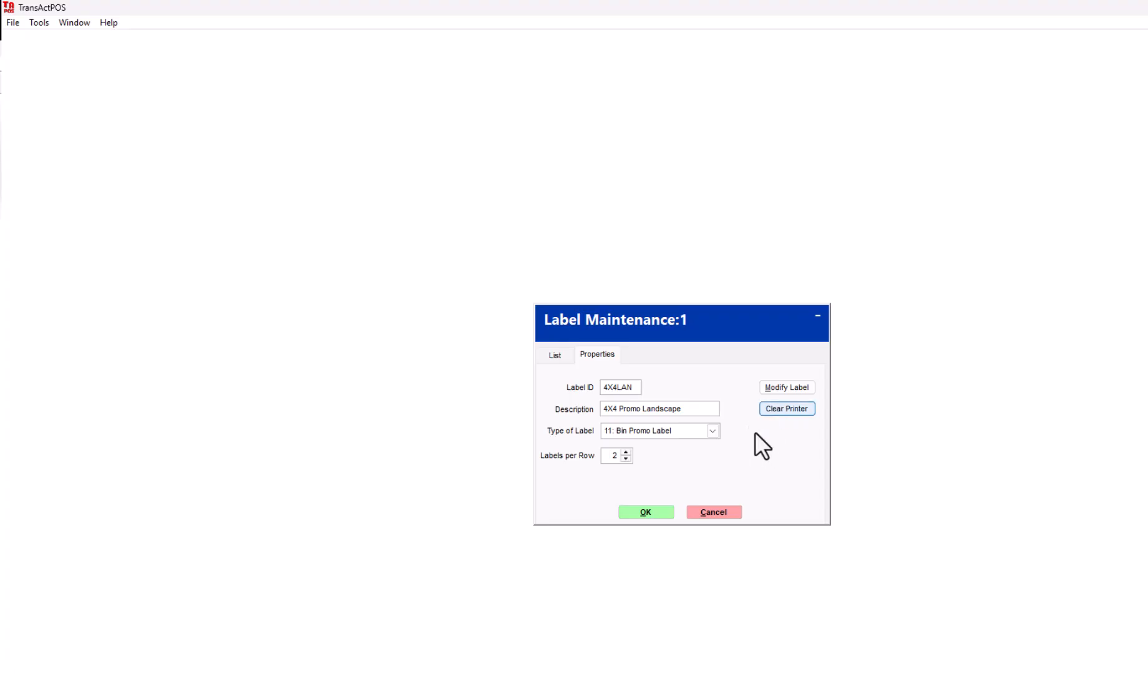
pyautogui.click(644, 510)
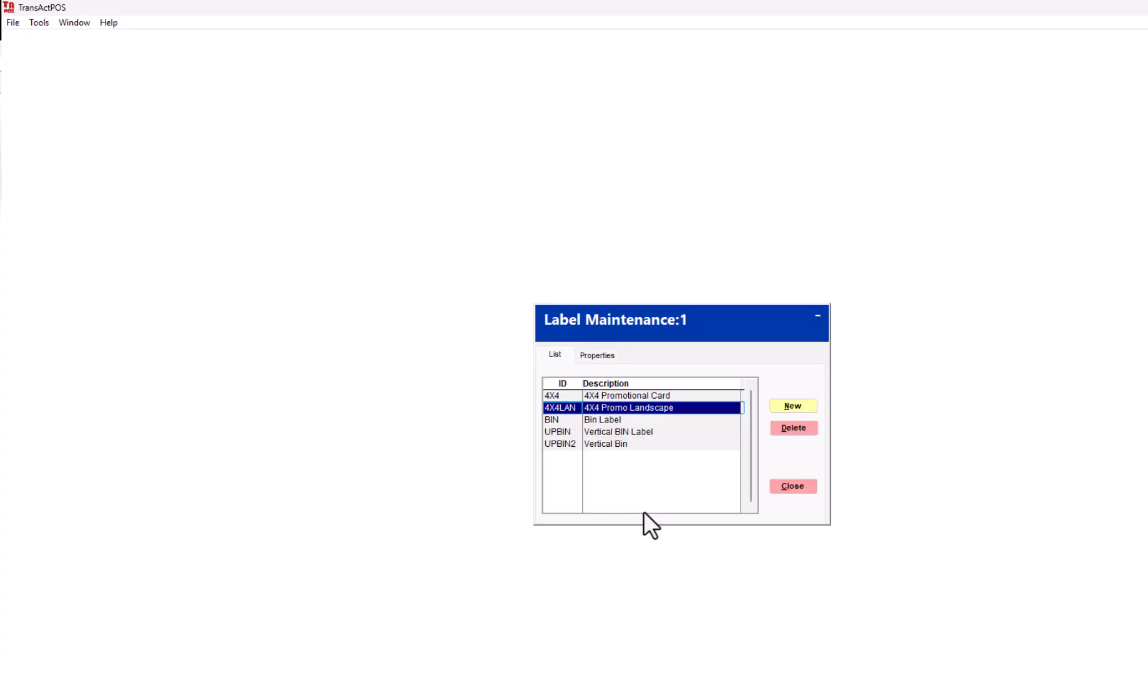
# - Open the 4X4LAN label for modification, accepting the Downstairs HP 402n printer, and enlarge the designer window to show the whole layout
pyautogui.click(594, 356)
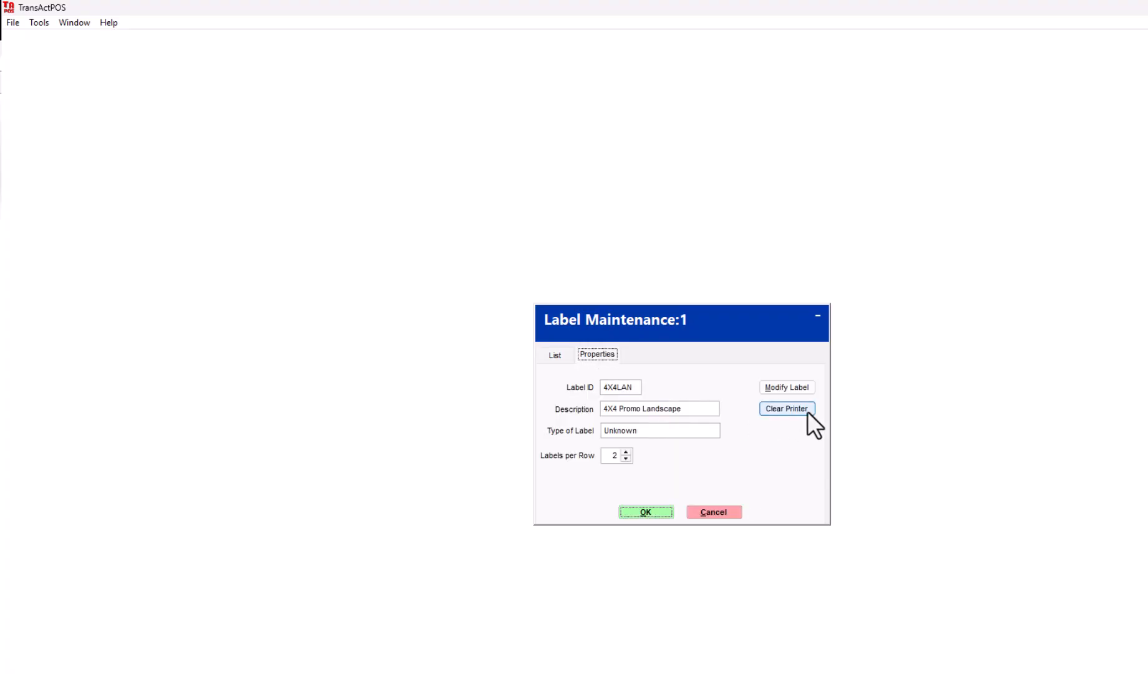
pyautogui.click(804, 390)
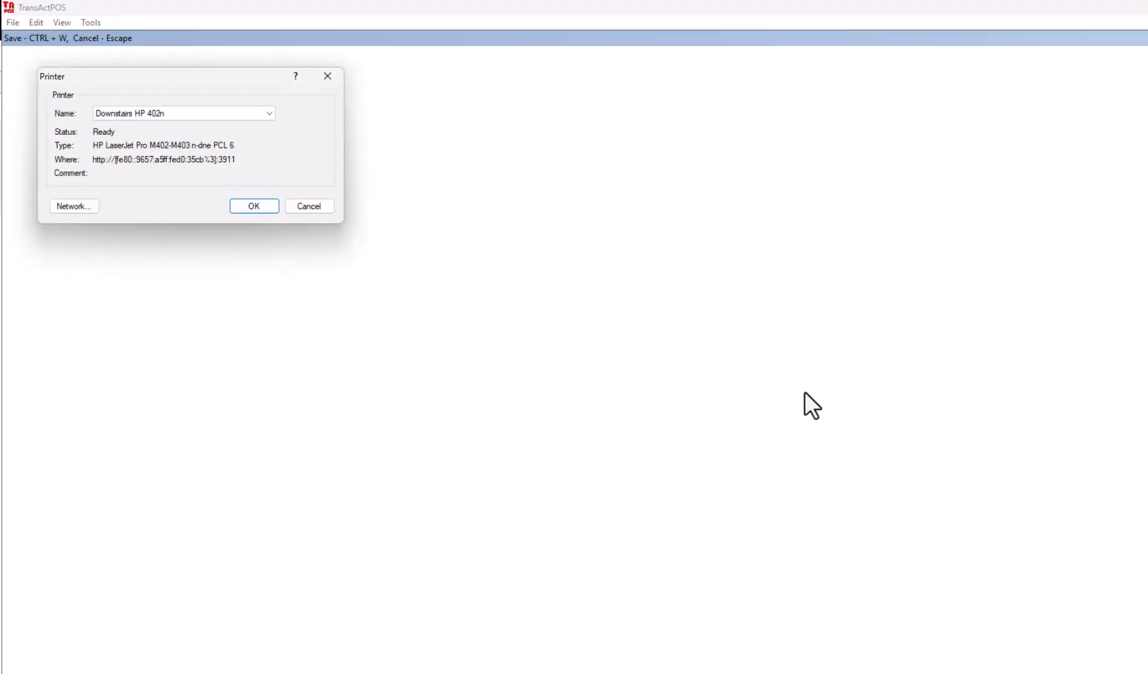
pyautogui.click(256, 208)
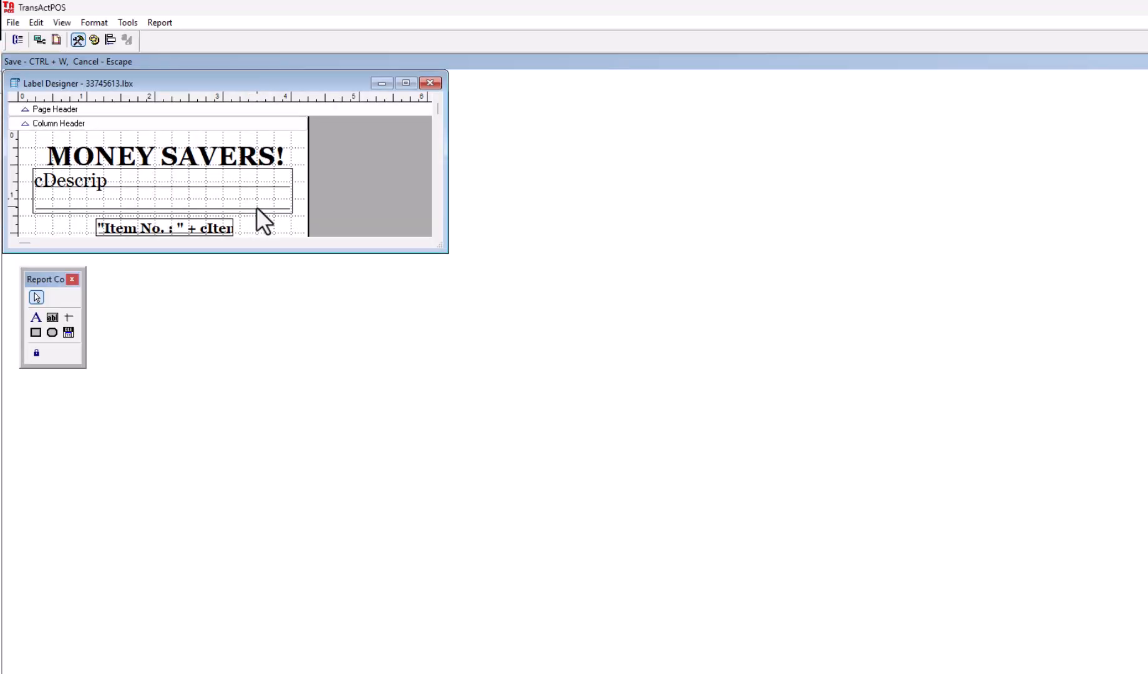
pyautogui.moveTo(442, 250); pyautogui.dragTo(488, 635)
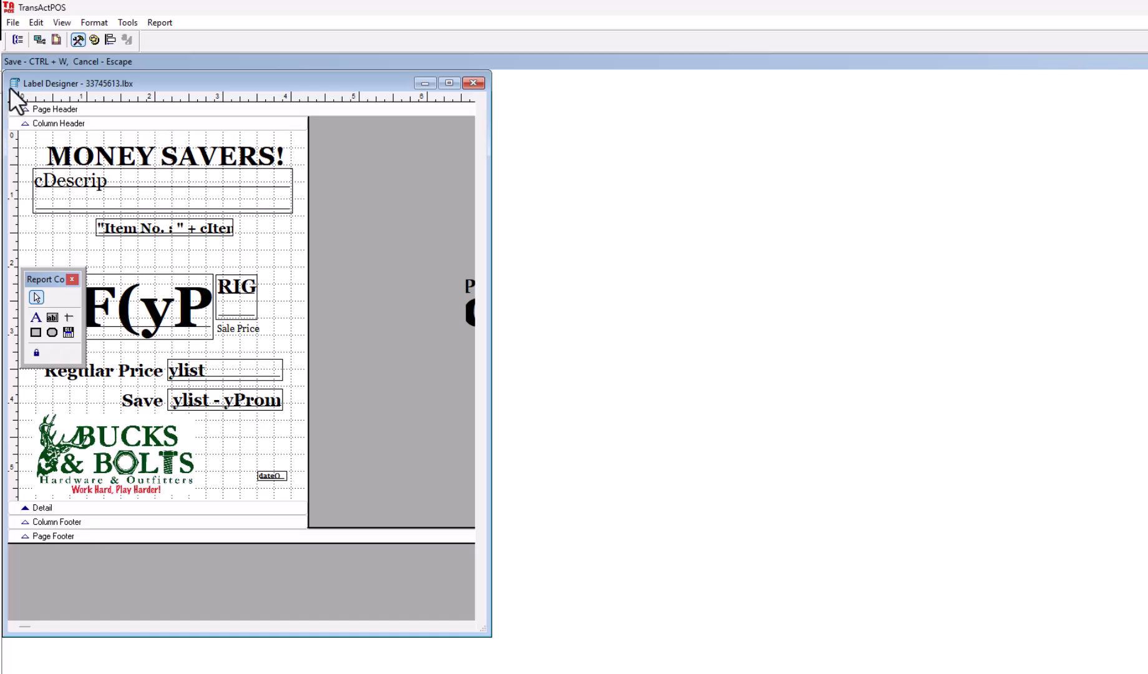
# - Change the label's page orientation to Landscape and accept the report properties
pyautogui.click(12, 23)
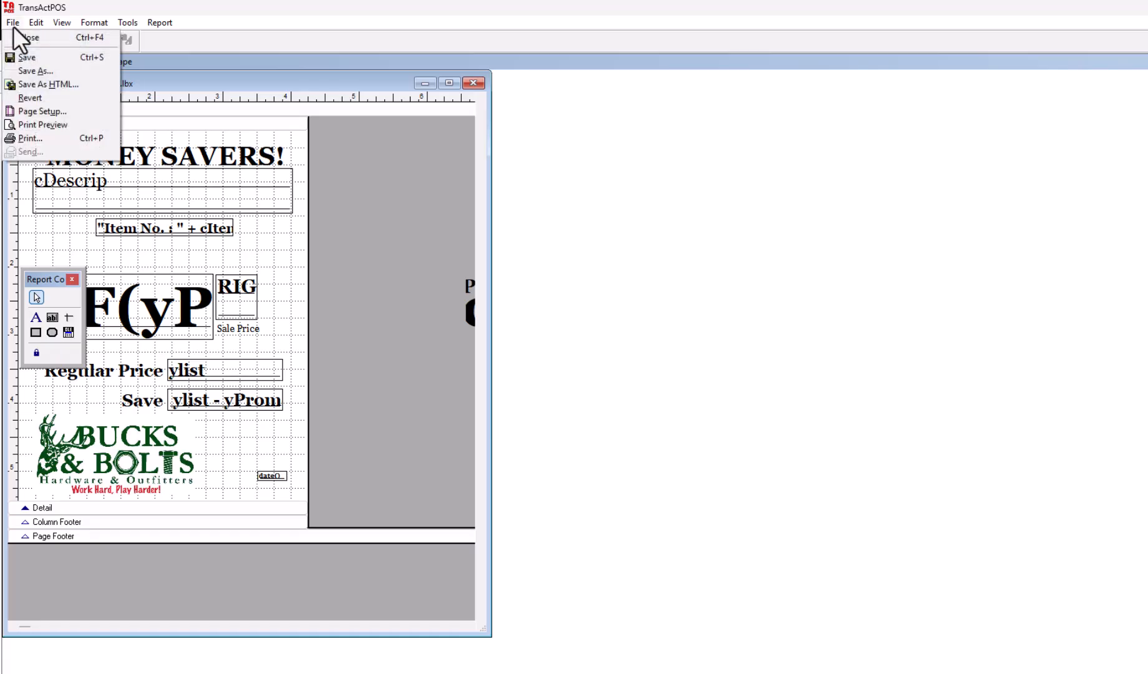
pyautogui.click(31, 111)
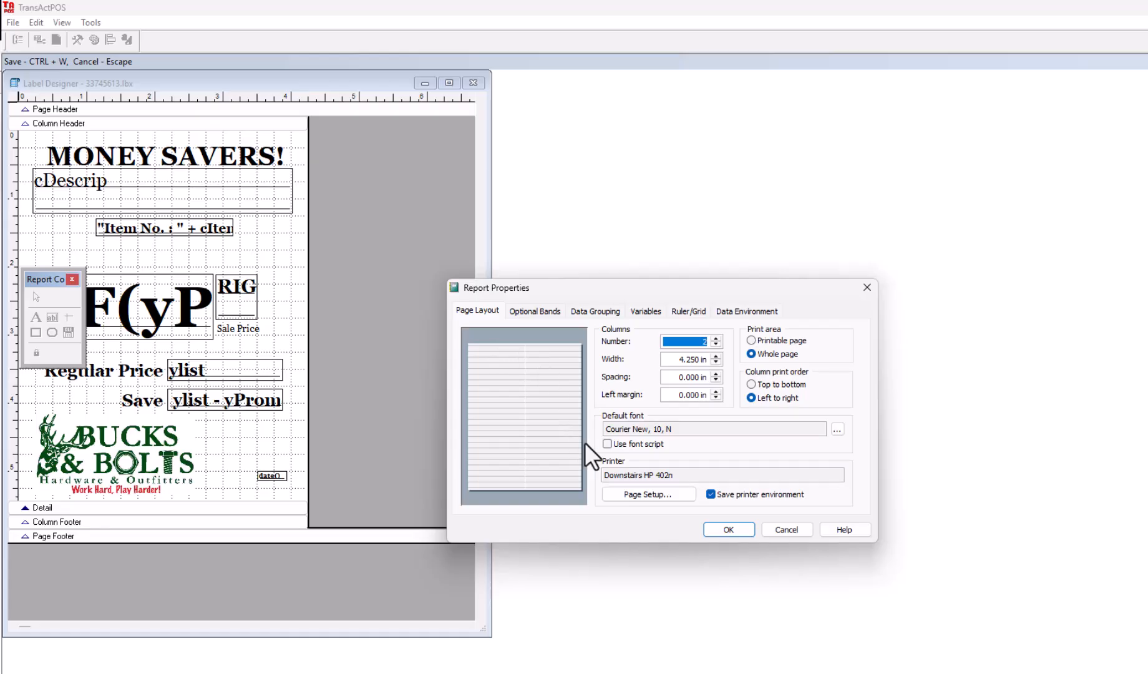
pyautogui.click(636, 495)
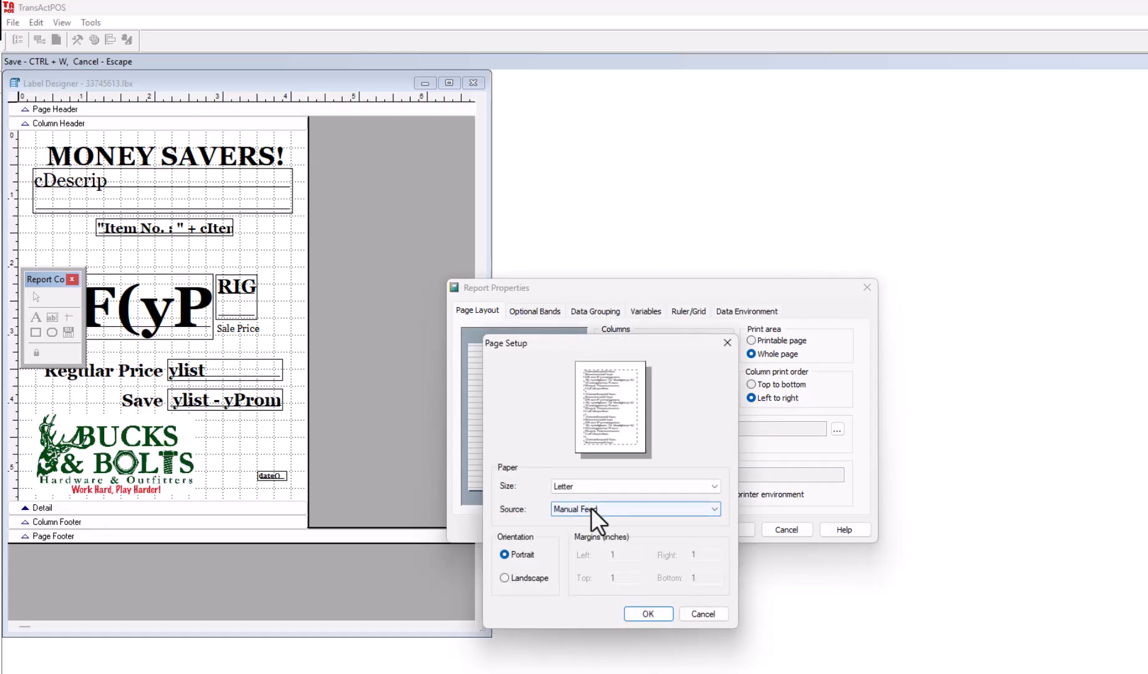
pyautogui.click(504, 578)
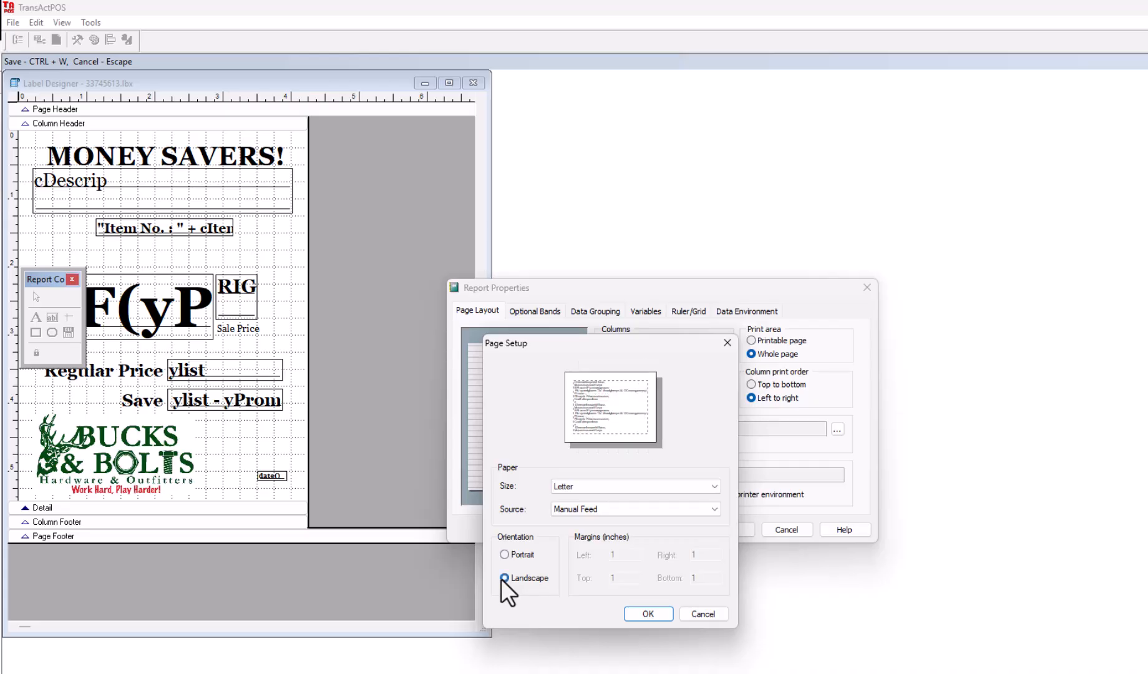
pyautogui.click(643, 613)
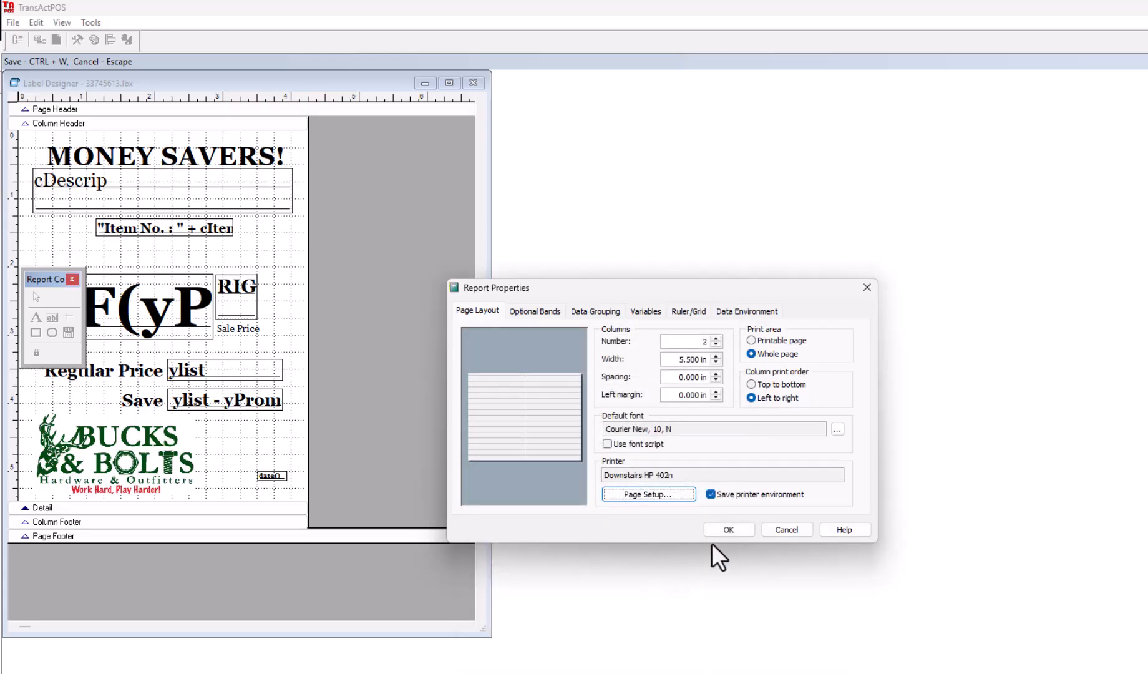
pyautogui.click(722, 531)
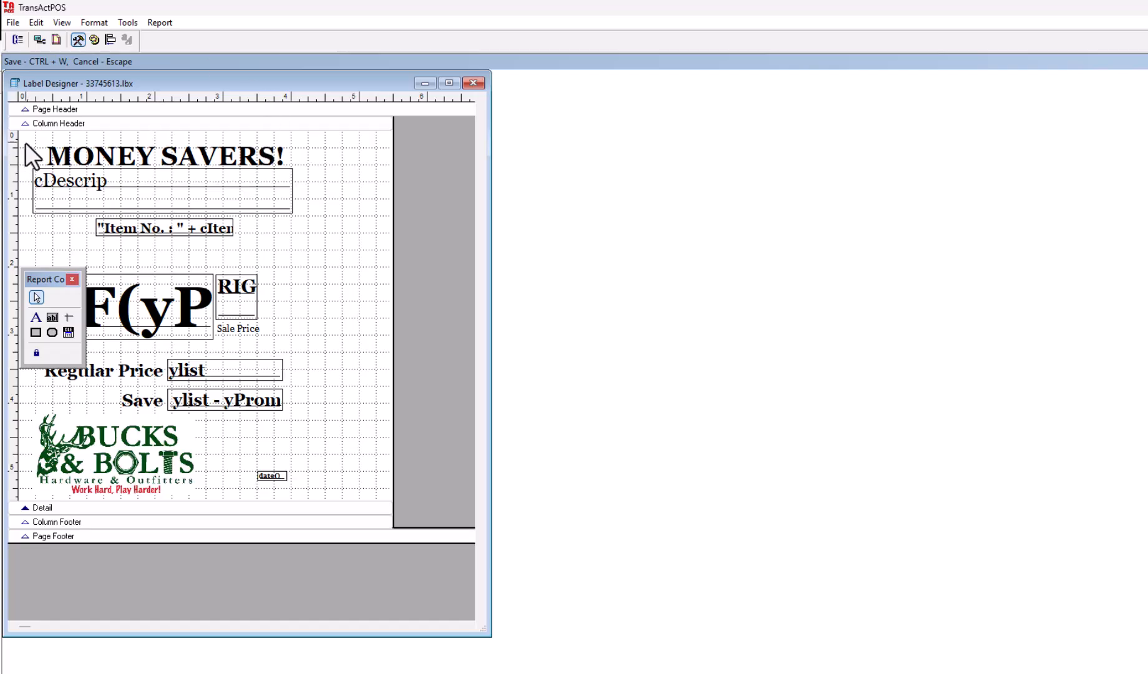
# - Move all the label's objects together about 0.5 in right and up to the top of the detail band
pyautogui.moveTo(25, 139); pyautogui.dragTo(333, 504)
pyautogui.press('Right')
pyautogui.press('Right')
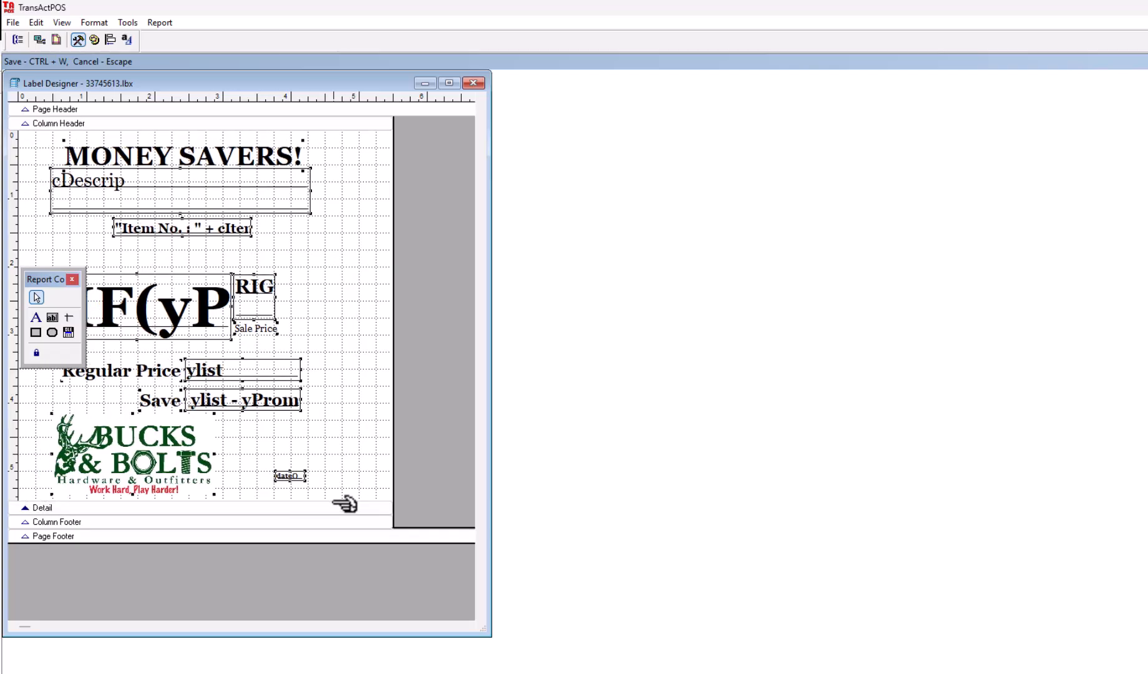
pyautogui.press('Right')
pyautogui.press('Right')
pyautogui.press('Right')
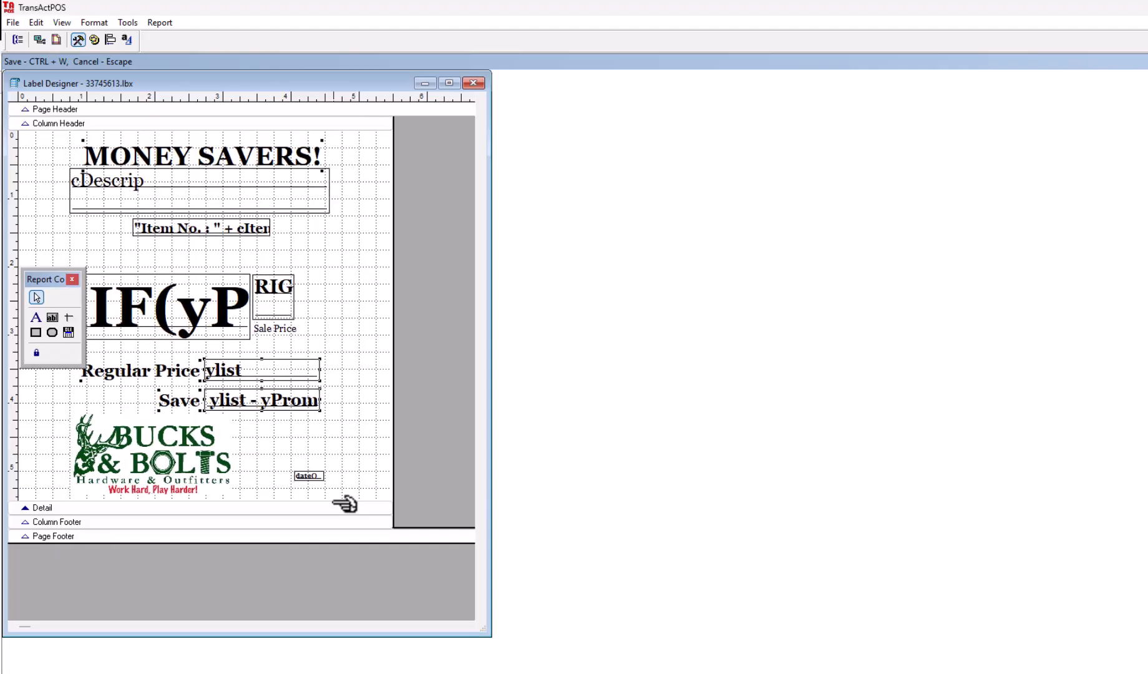
pyautogui.press('Up')
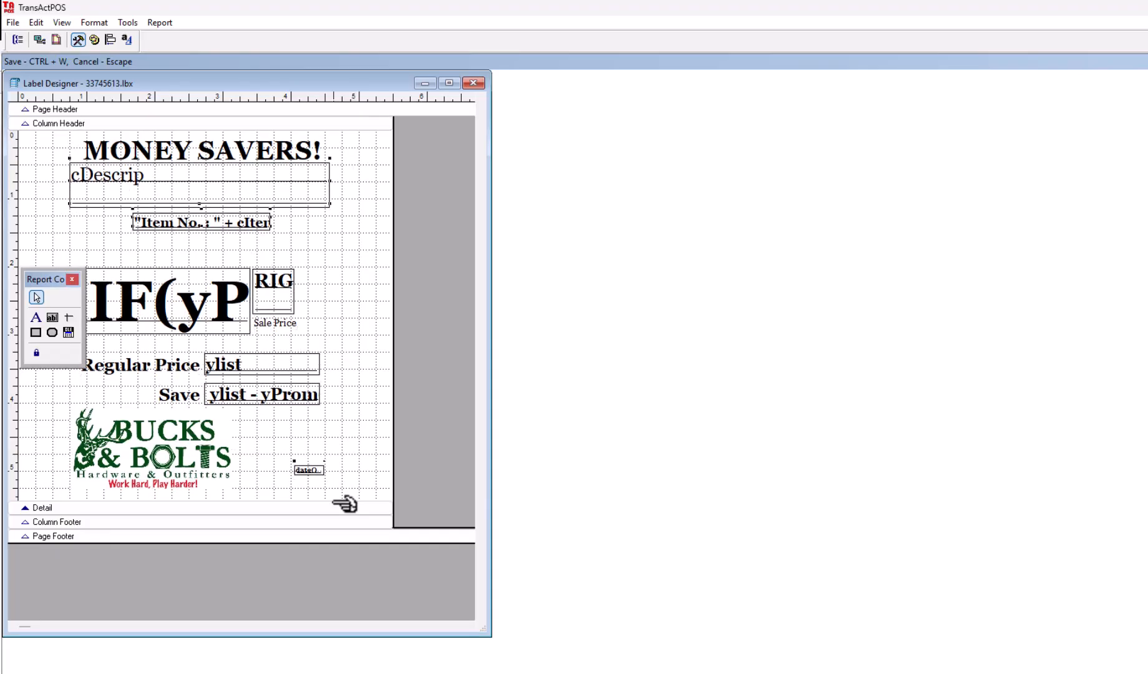
pyautogui.press('Up')
pyautogui.press('Up')
pyautogui.press('Down')
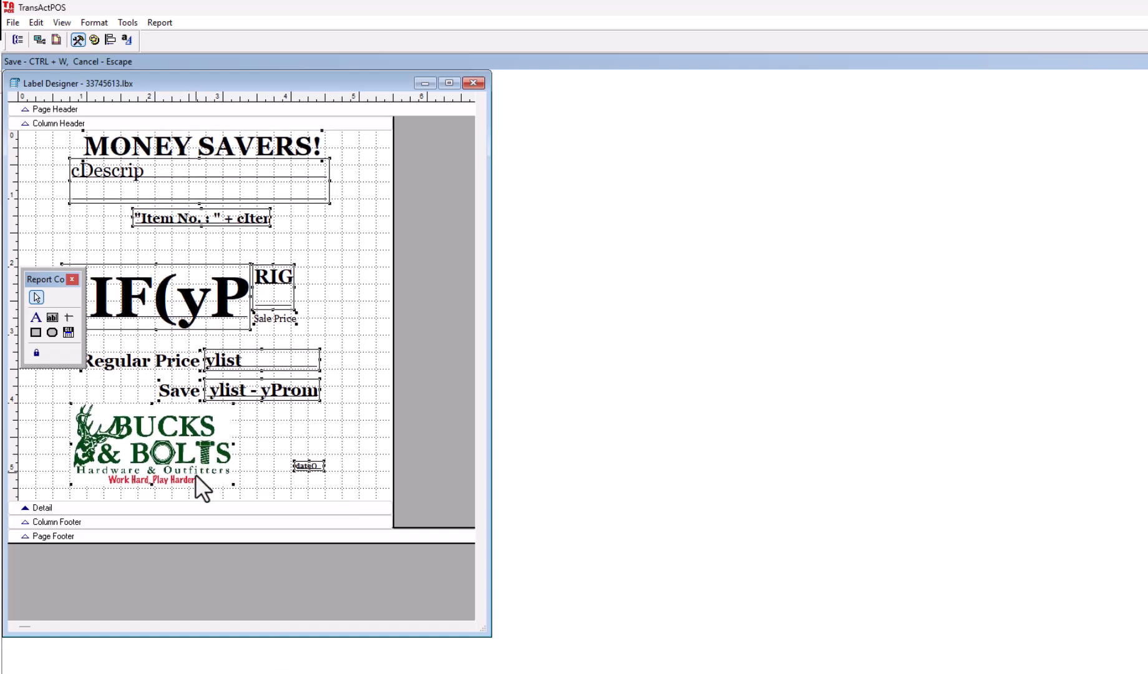
# - Move all objects below the item number, from the large price field to the logo and date, up about 0.5 in
pyautogui.click(44, 257)
pyautogui.moveTo(29, 245); pyautogui.dragTo(351, 491)
pyautogui.press('Up')
pyautogui.press('Up')
pyautogui.press('Up')
pyautogui.press('Up')
pyautogui.press('Up')
pyautogui.press('Up')
pyautogui.press('Up')
pyautogui.press('Up')
pyautogui.press('Up')
pyautogui.press('Up')
pyautogui.press('Up')
pyautogui.press('Up')
pyautogui.press('Up')
pyautogui.press('Up')
pyautogui.press('Up')
pyautogui.press('Up')
pyautogui.press('Up')
pyautogui.press('Up')
pyautogui.press('Up')
pyautogui.press('Up')
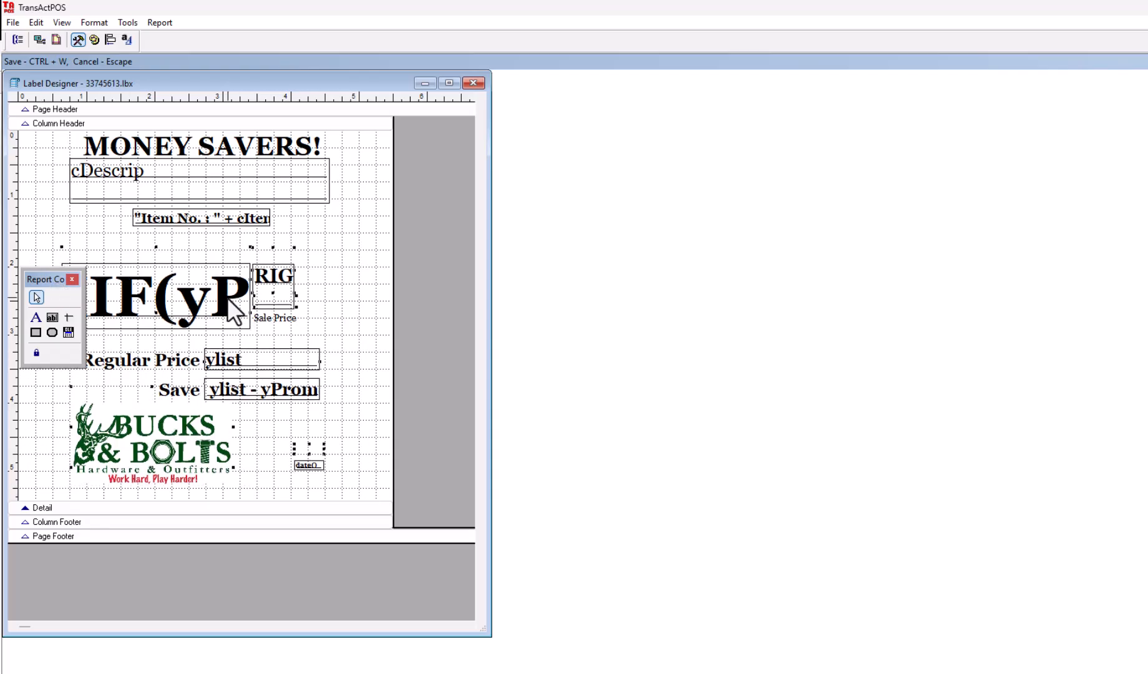
pyautogui.press('Up')
pyautogui.press('Up')
pyautogui.press('Up')
pyautogui.press('Up')
pyautogui.press('Up')
pyautogui.press('Up')
pyautogui.press('Up')
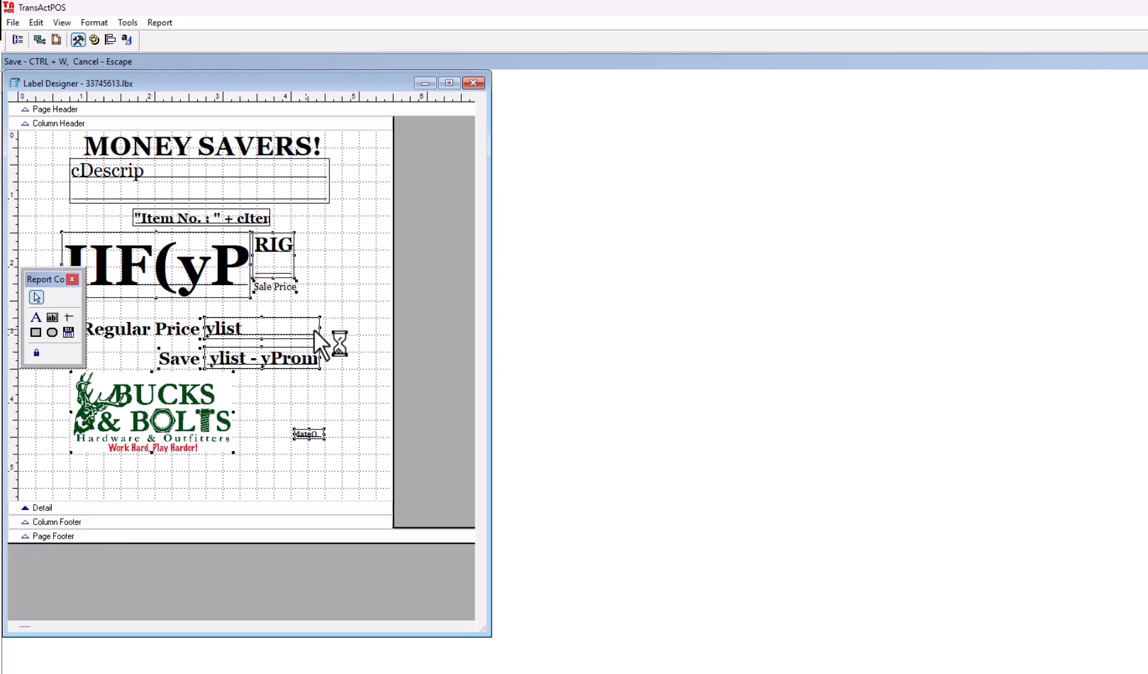
# - Move the Regular Price and Save rows, logo and date up about 0.2 in, and shorten the detail band to the logo's bottom edge
pyautogui.moveTo(352, 309); pyautogui.dragTo(67, 473)
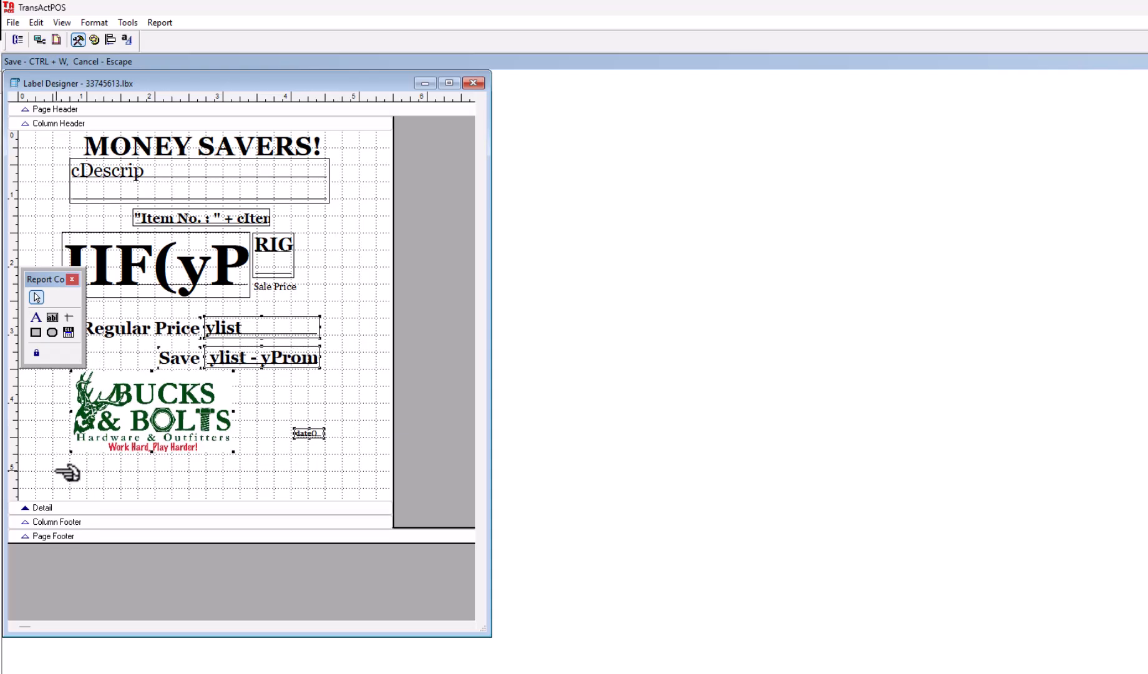
pyautogui.press('Up')
pyautogui.press('Up')
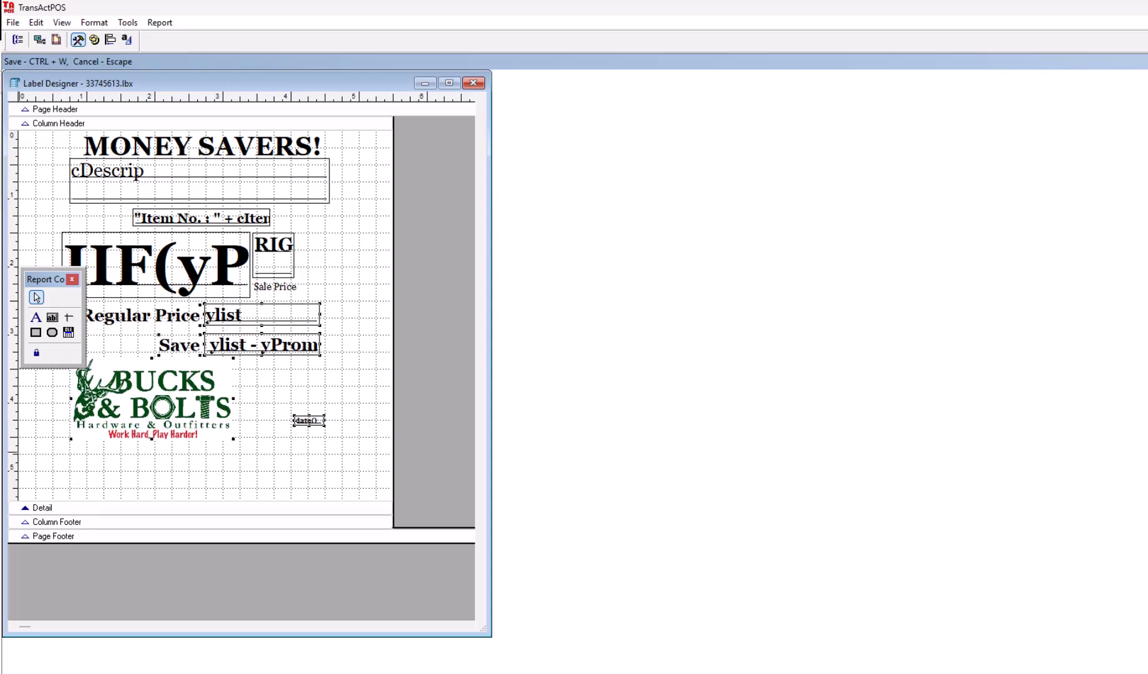
pyautogui.click(175, 445)
pyautogui.moveTo(30, 510)
pyautogui.mouseDown()
pyautogui.moveTo(35, 397)
pyautogui.moveTo(8, 540)
pyautogui.moveTo(35, 422)
pyautogui.mouseUp()
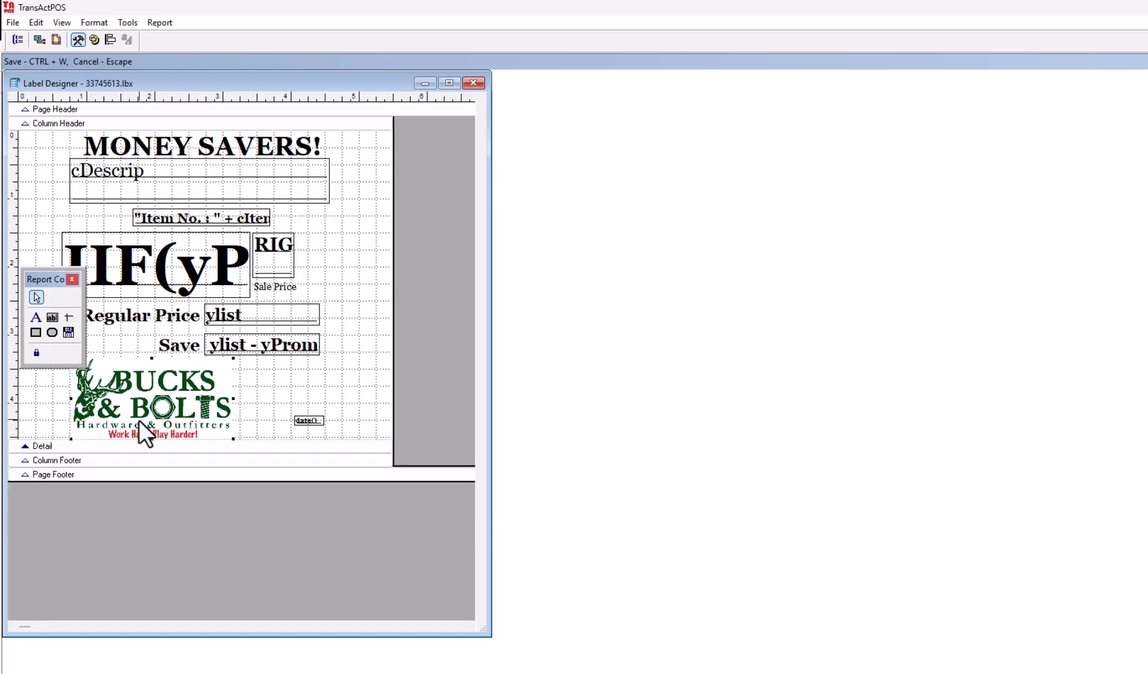
# - Move the Bucks & Bolts logo up about 0.3 in and left to near the label's left edge
pyautogui.press('Up')
pyautogui.press('Up')
pyautogui.press('Up')
pyautogui.press('Up')
pyautogui.press('Up')
pyautogui.press('Up')
pyautogui.press('Up')
pyautogui.press('Up')
pyautogui.press('Up')
pyautogui.press('Up')
pyautogui.press('Up')
pyautogui.press('Up')
pyautogui.press('Up')
pyautogui.press('Up')
pyautogui.press('Up')
pyautogui.press('Up')
pyautogui.press('Left')
pyautogui.press('Left')
pyautogui.press('Left')
pyautogui.press('Left')
pyautogui.press('Left')
pyautogui.press('Left')
pyautogui.press('Left')
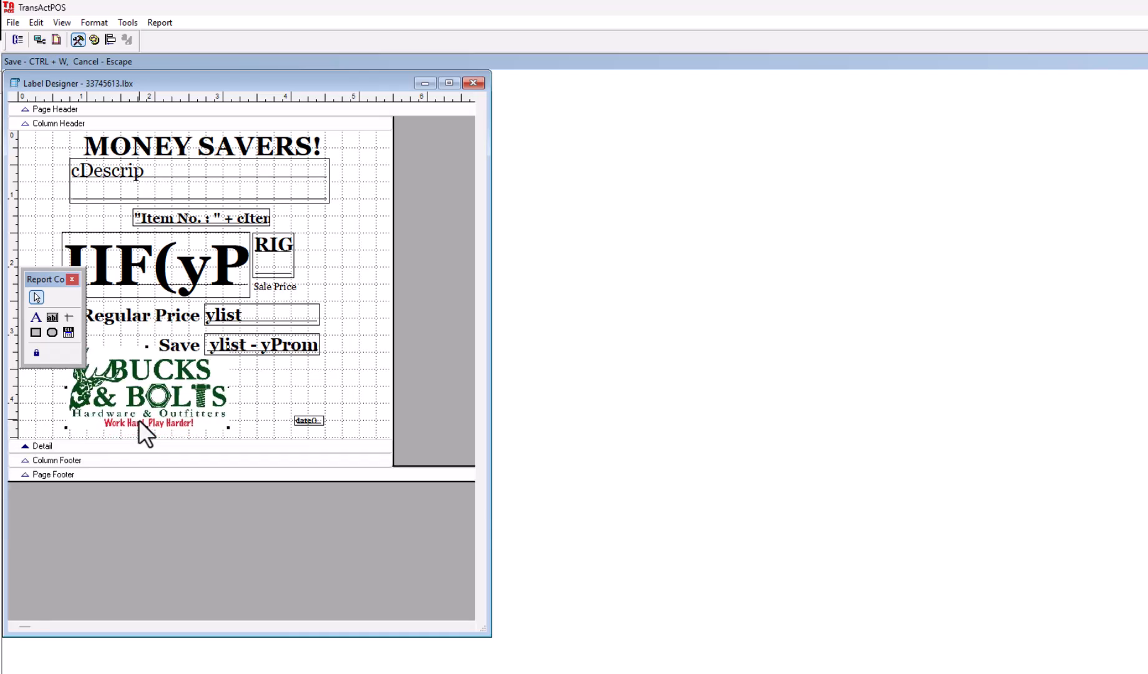
pyautogui.press('Left')
pyautogui.press('Left')
pyautogui.press('Left')
pyautogui.press('Left')
pyautogui.press('Left')
pyautogui.press('Left')
pyautogui.press('Left')
pyautogui.press('Left')
pyautogui.press('Left')
pyautogui.press('Left')
pyautogui.press('Left')
pyautogui.press('Left')
pyautogui.press('Left')
pyautogui.press('Left')
pyautogui.press('Left')
pyautogui.press('Left')
pyautogui.press('Left')
pyautogui.press('Left')
pyautogui.press('Left')
pyautogui.press('Left')
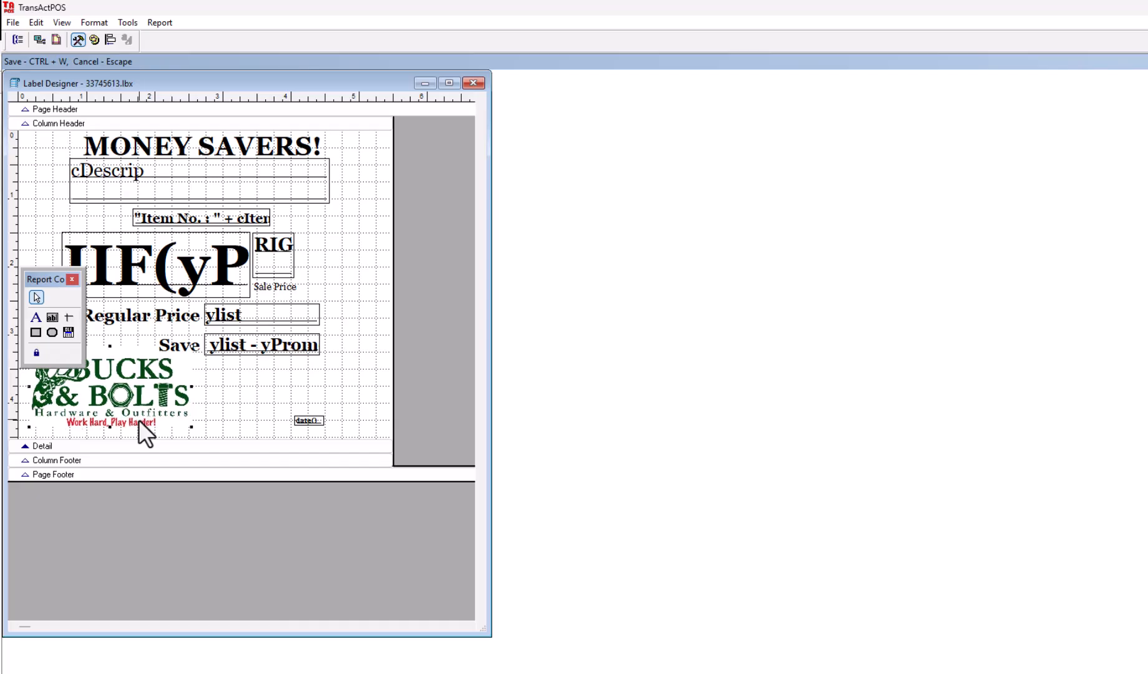
pyautogui.press('Up')
pyautogui.press('Up')
pyautogui.press('Up')
pyautogui.press('Up')
pyautogui.press('Up')
pyautogui.press('Up')
pyautogui.press('Up')
pyautogui.press('Up')
pyautogui.press('Up')
pyautogui.press('Up')
pyautogui.press('Up')
pyautogui.press('Up')
pyautogui.press('Up')
pyautogui.press('Up')
pyautogui.press('Up')
pyautogui.press('Up')
pyautogui.press('Left')
pyautogui.press('Left')
pyautogui.press('Left')
pyautogui.press('Left')
pyautogui.press('Left')
pyautogui.press('Left')
pyautogui.press('Left')
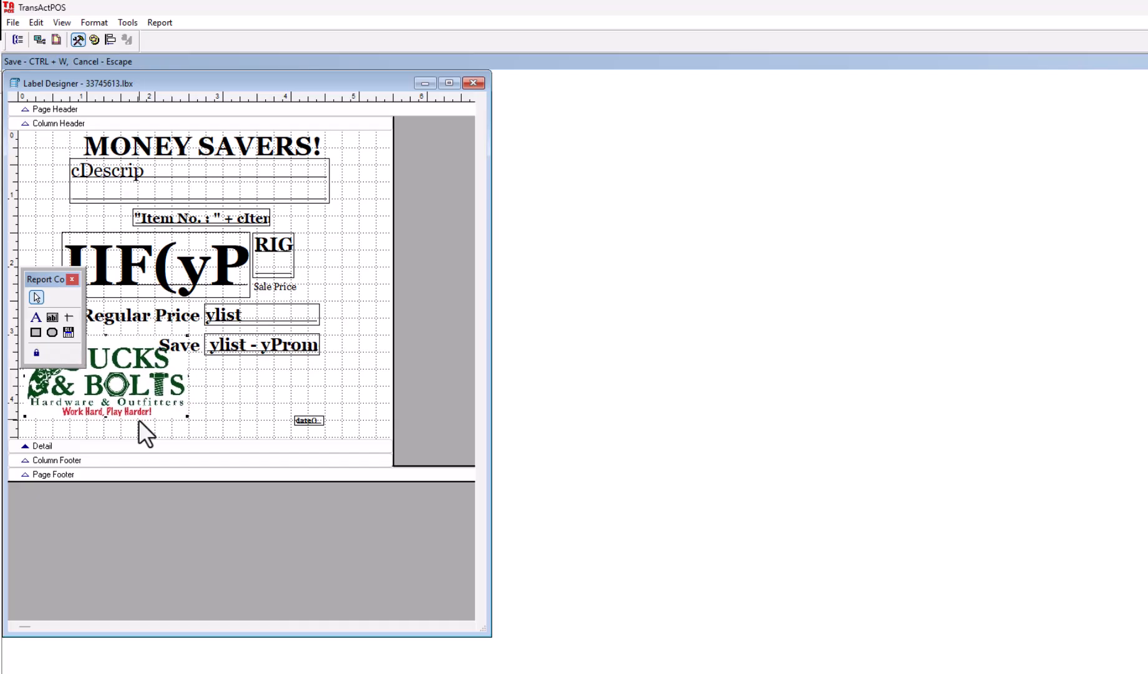
pyautogui.press('Right')
pyautogui.press('Left')
pyautogui.press('Left')
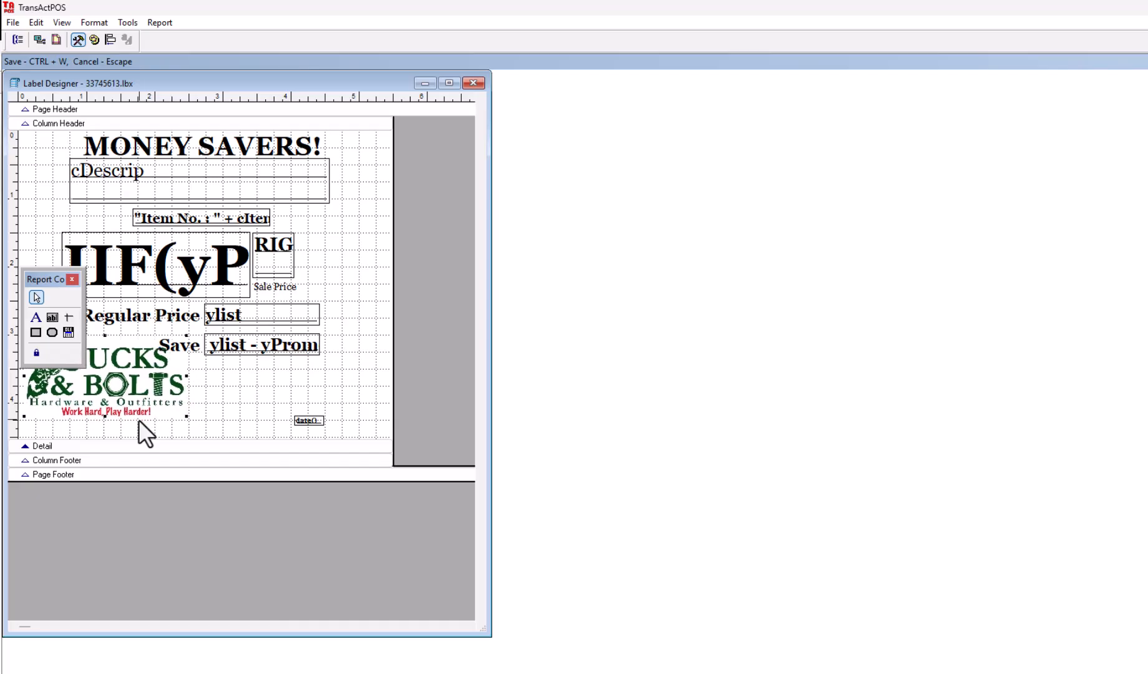
# - Nudge the Regular Price and Save rows up slightly, closer to the large price field
pyautogui.click(373, 375)
pyautogui.moveTo(348, 370); pyautogui.dragTo(131, 309)
pyautogui.press('Up')
pyautogui.press('Up')
pyautogui.press('Up')
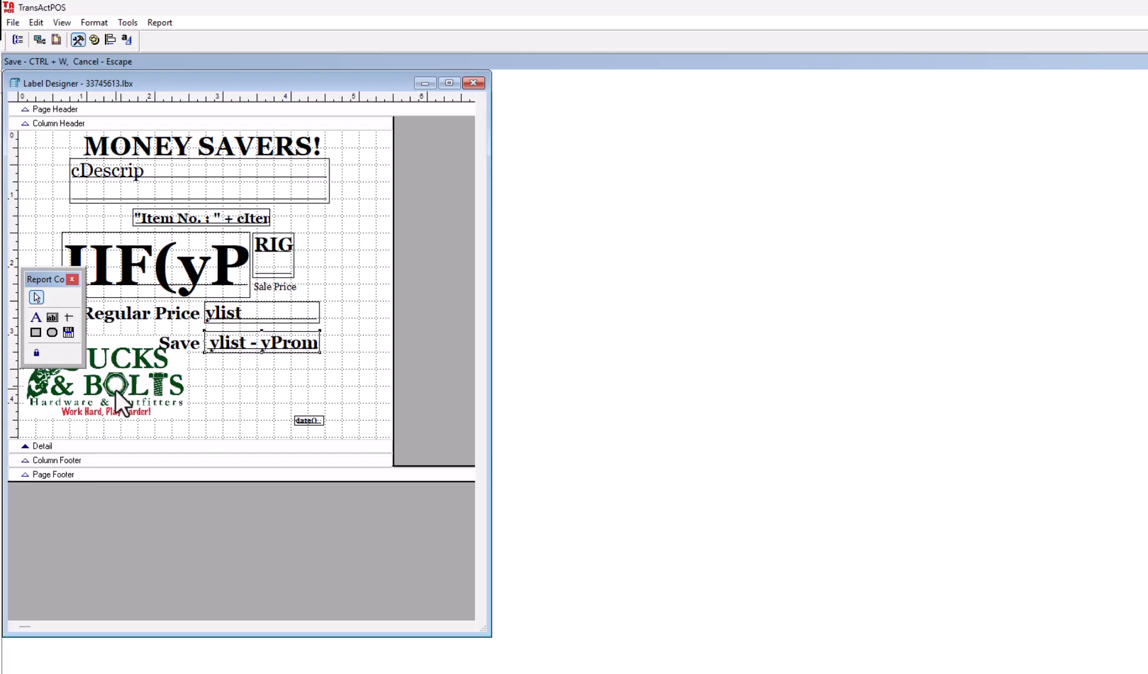
pyautogui.press('Up')
pyautogui.press('Up')
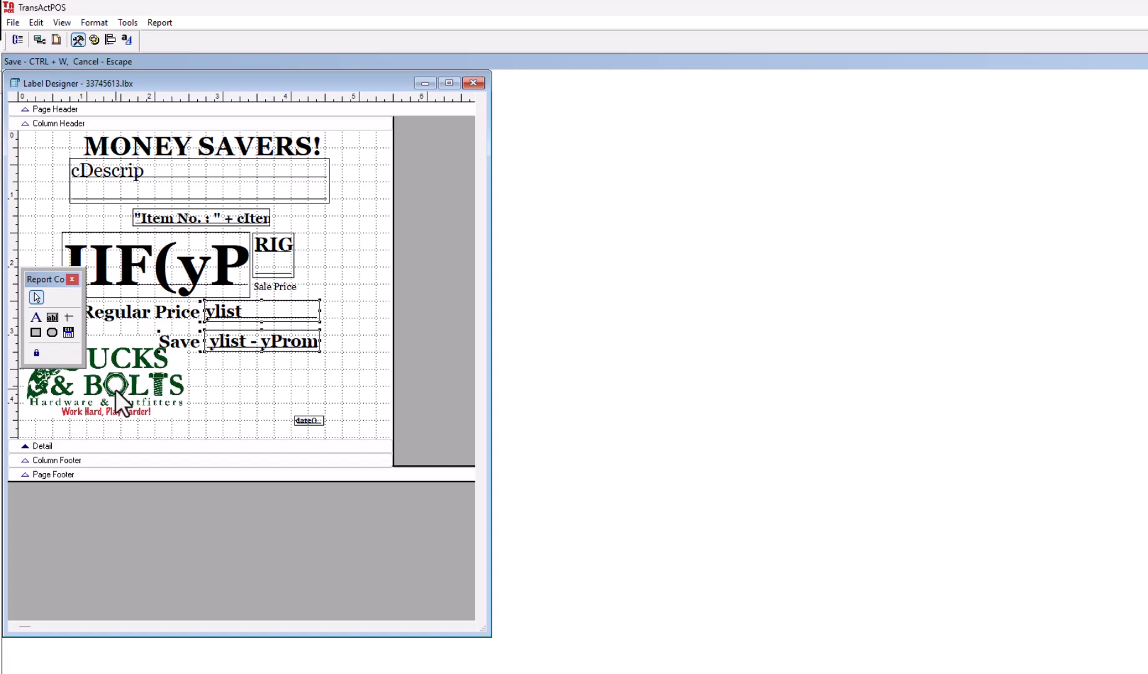
# - Move the date field about 0.5 in right and slightly up, and shorten the detail band to just below the logo
pyautogui.click(315, 419)
pyautogui.press('Right')
pyautogui.press('Right')
pyautogui.press('Right')
pyautogui.press('Right')
pyautogui.press('Right')
pyautogui.press('Right')
pyautogui.press('Down')
pyautogui.moveTo(115, 446); pyautogui.dragTo(118, 429)
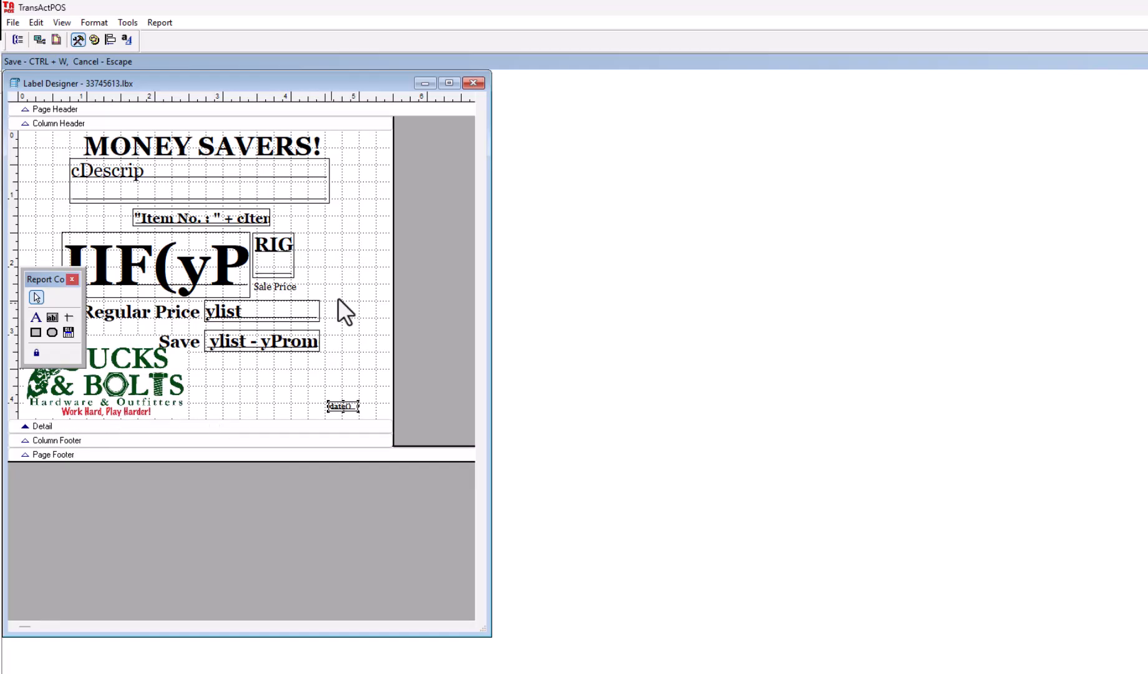
# - Deselect the date field and move the floating Report Controls palette clear of the label's objects
pyautogui.click(360, 267)
pyautogui.moveTo(45, 279); pyautogui.dragTo(182, 429)
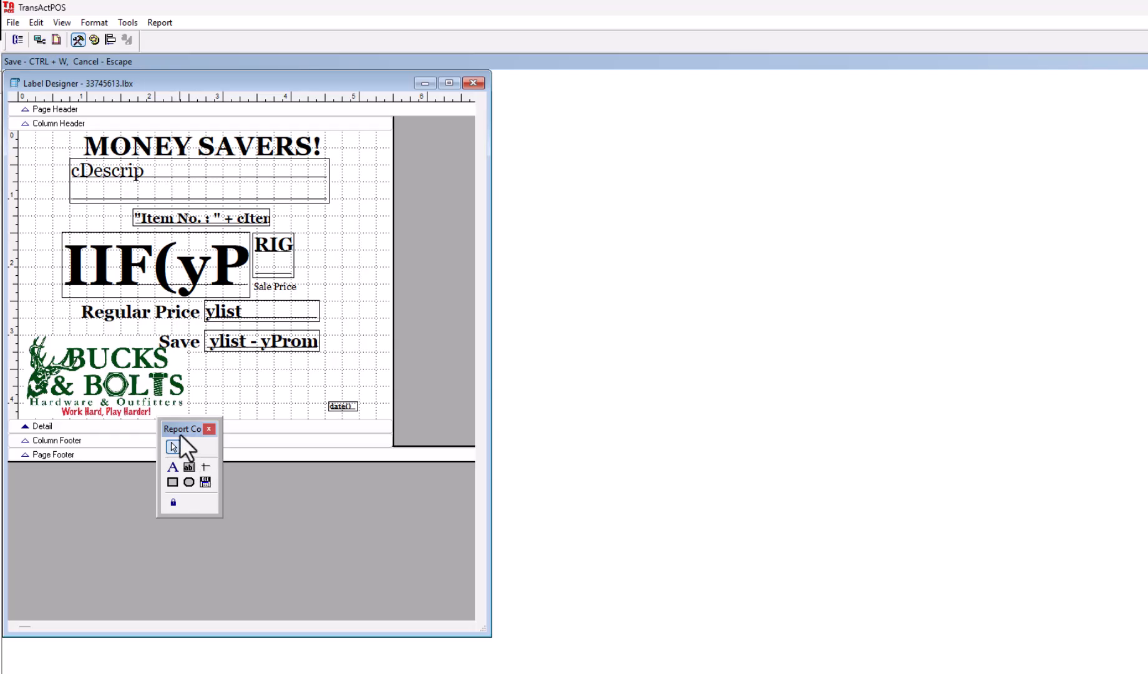
pyautogui.moveTo(457, 233); pyautogui.dragTo(455, 231)
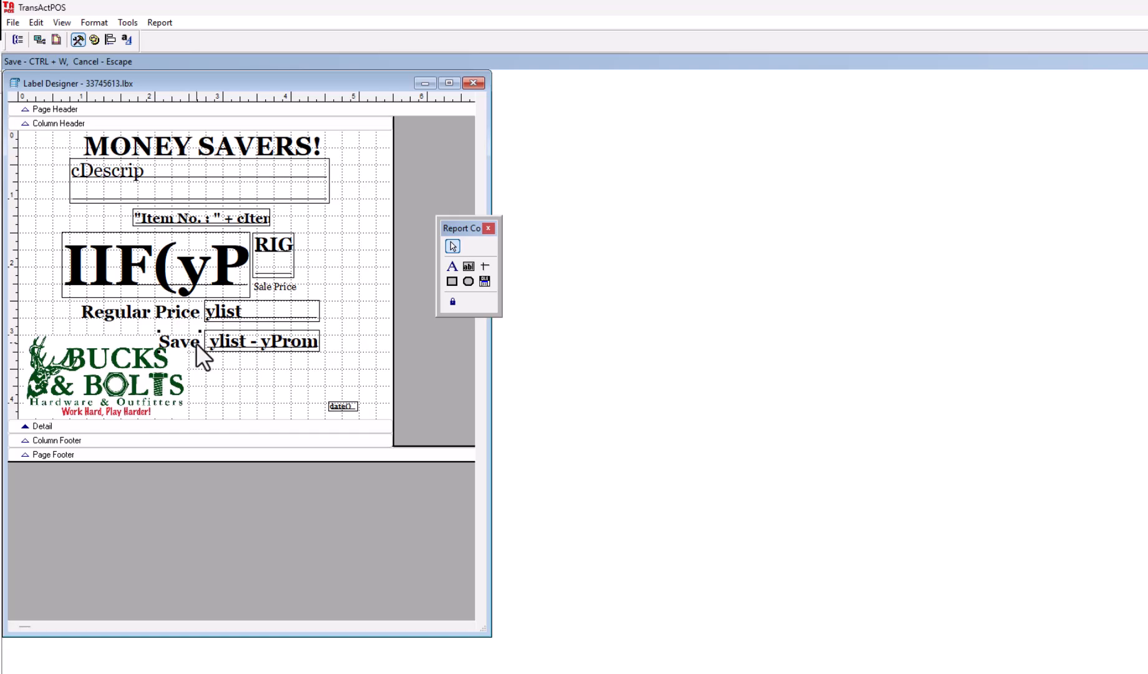
# - Nudge the Save label and its amount field up about 0.1 in, directly beneath the Regular Price row
pyautogui.click(232, 344)
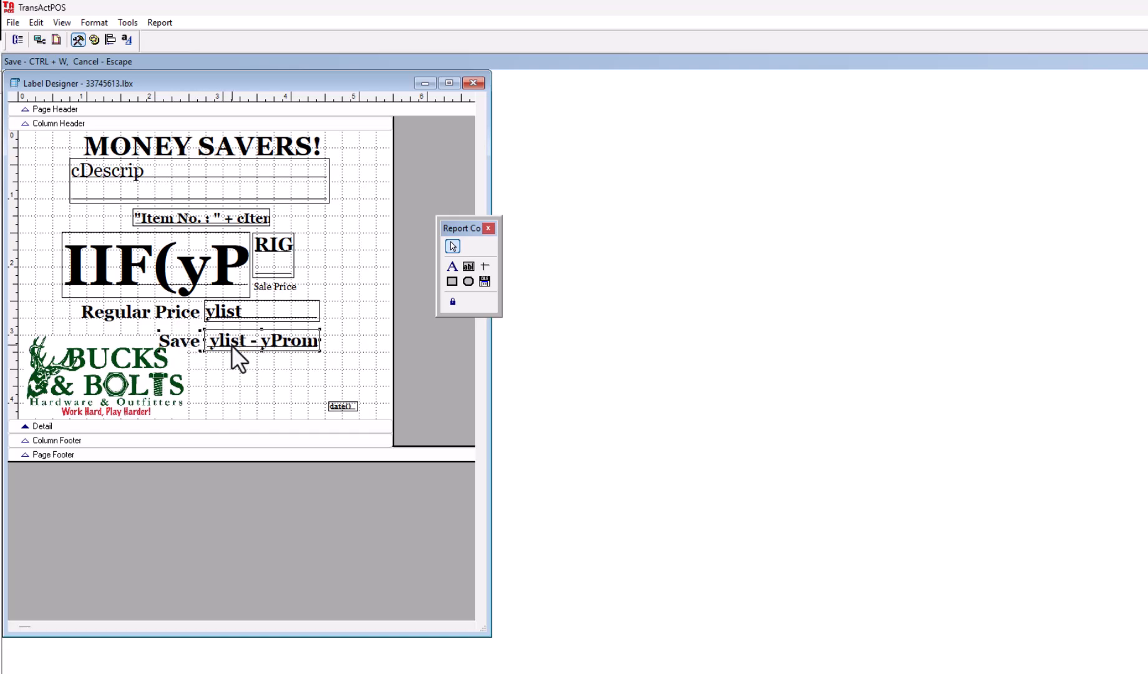
pyautogui.press('Up')
pyautogui.press('Up')
pyautogui.press('Up')
pyautogui.press('Up')
pyautogui.press('Up')
pyautogui.press('Up')
pyautogui.press('Up')
pyautogui.press('Up')
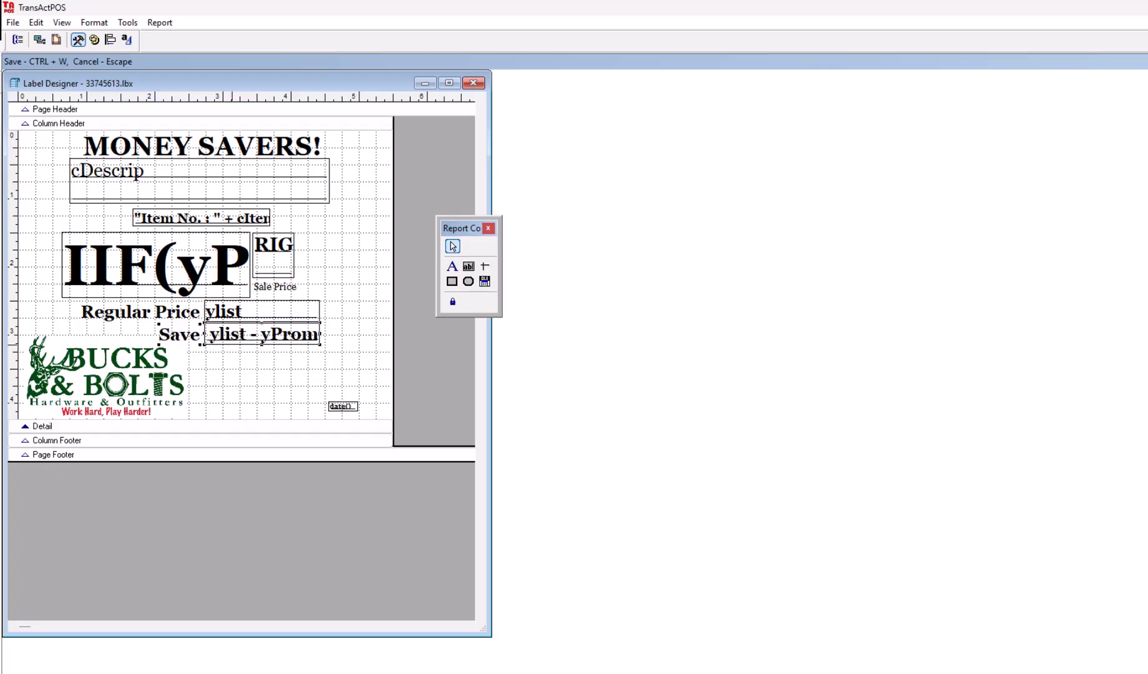
pyautogui.click(50, 307)
# - Save the changes to the label, close the label designer and return to the main menu
pyautogui.click(13, 23)
pyautogui.click(33, 62)
pyautogui.click(474, 83)
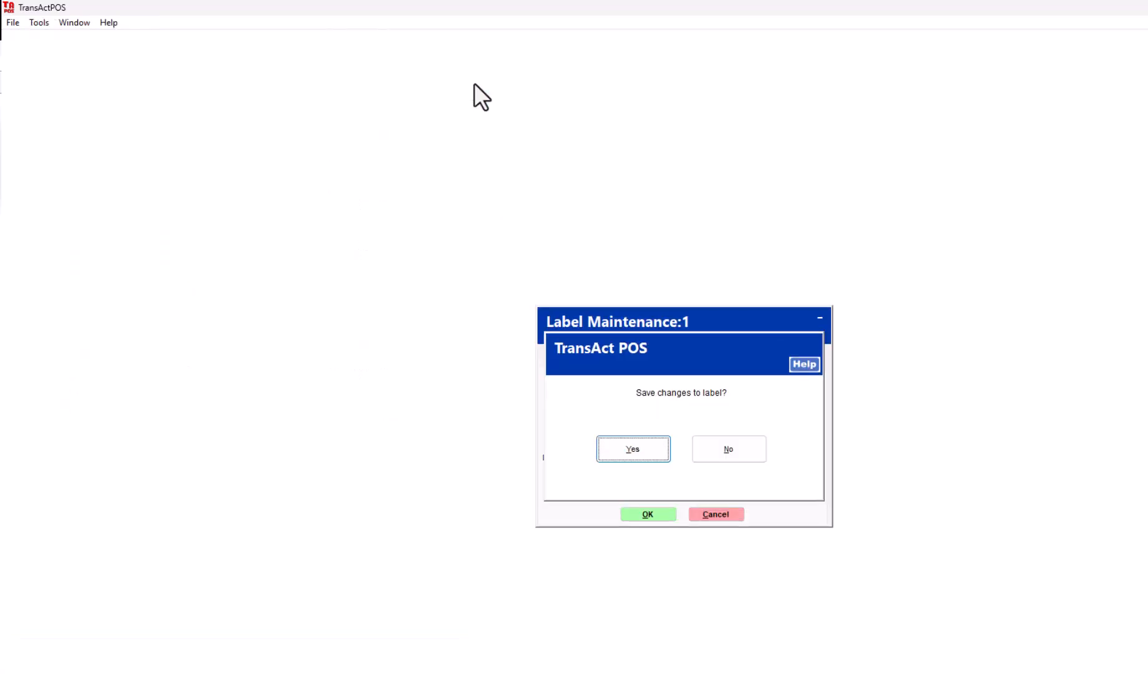
pyautogui.click(642, 445)
pyautogui.click(783, 489)
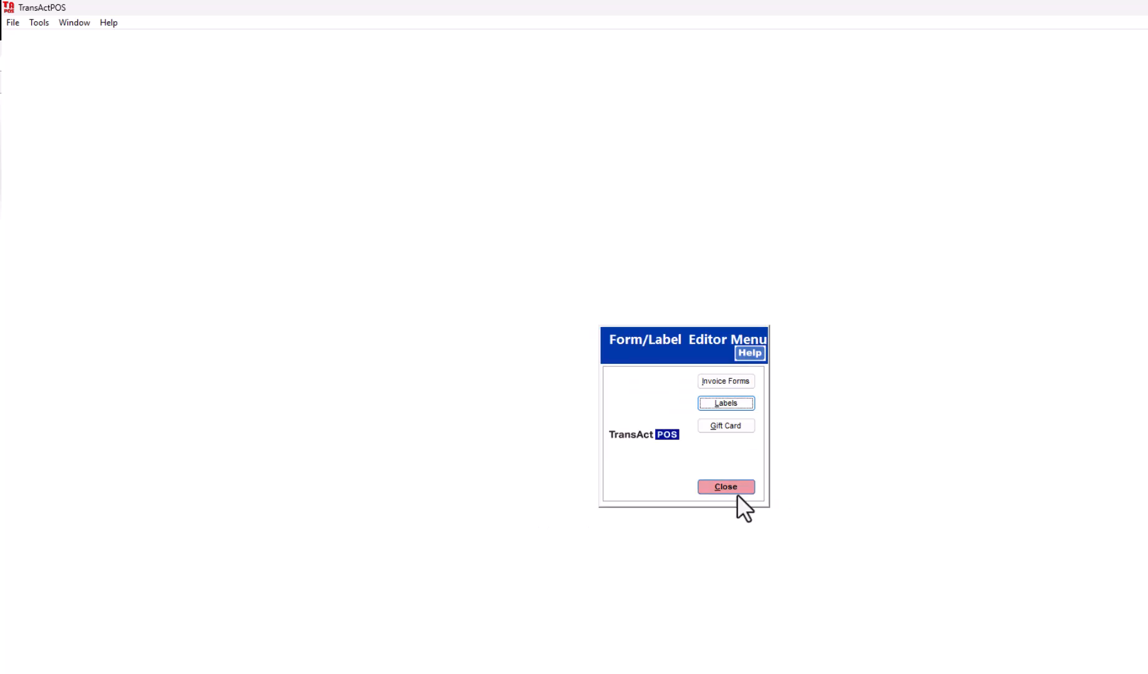
pyautogui.click(729, 488)
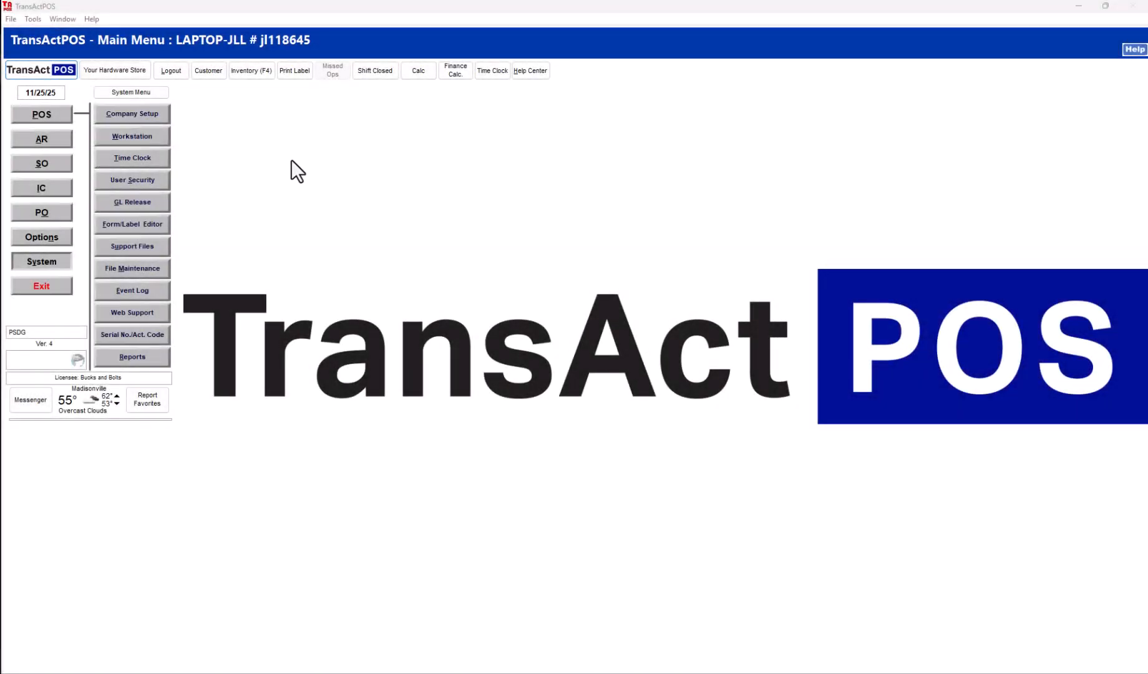
# - Open Promotion Maintenance from the POS area, logging in with the user ID
pyautogui.click(38, 113)
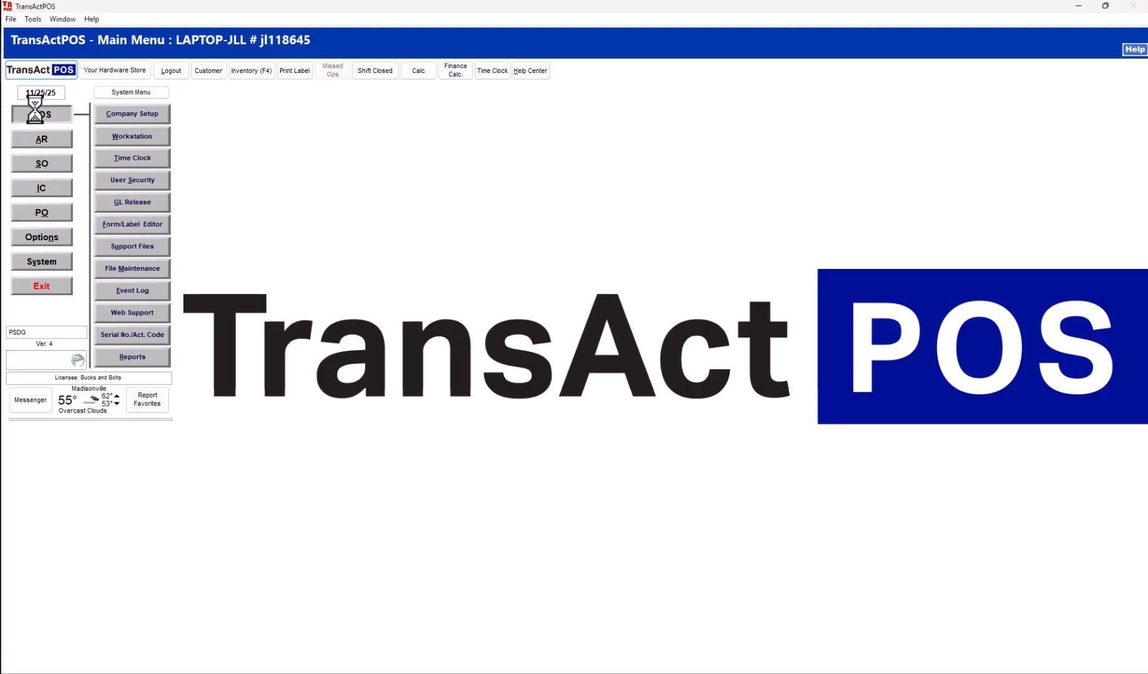
pyautogui.click(132, 290)
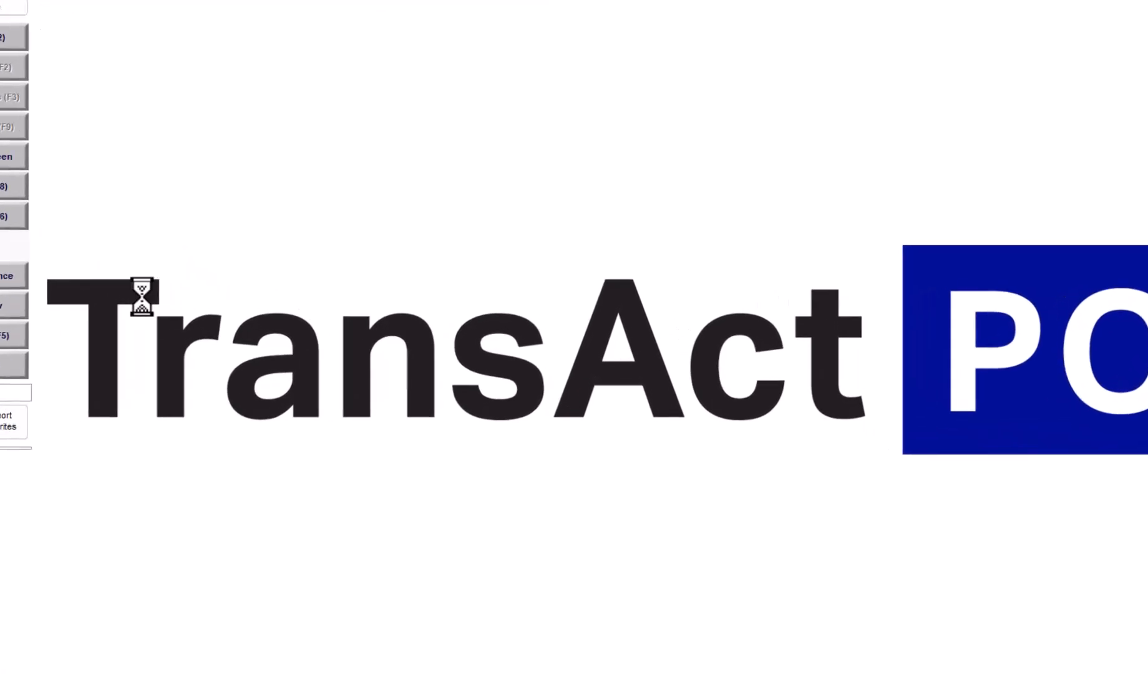
pyautogui.write('1')
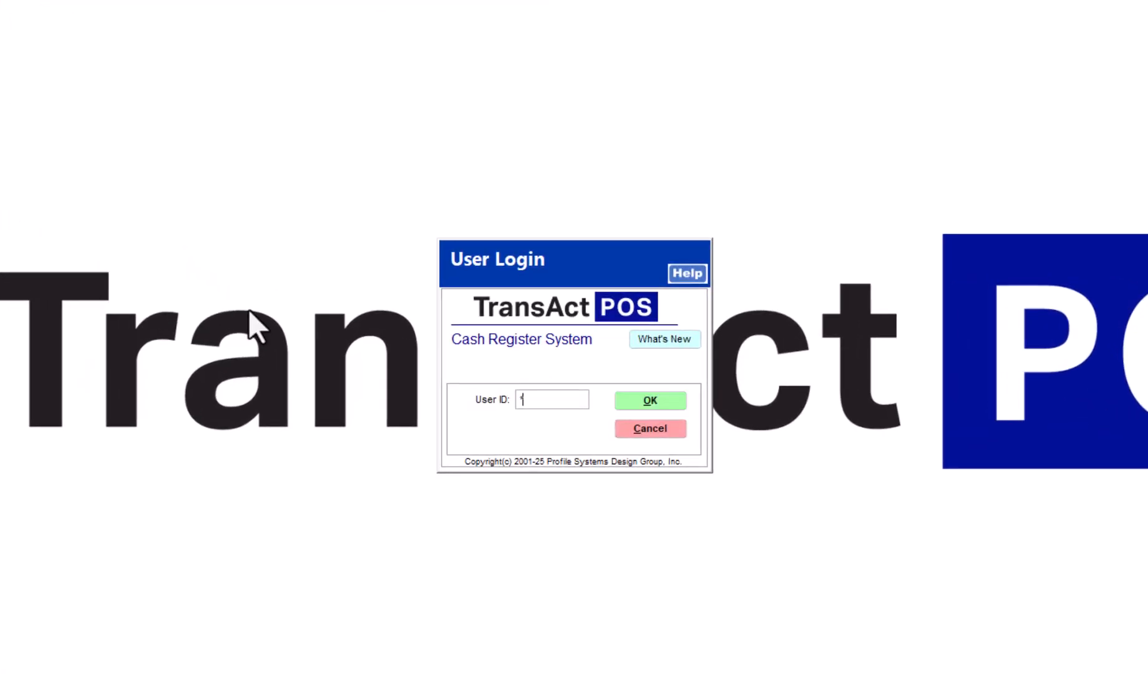
pyautogui.press('Return')
pyautogui.click(658, 310)
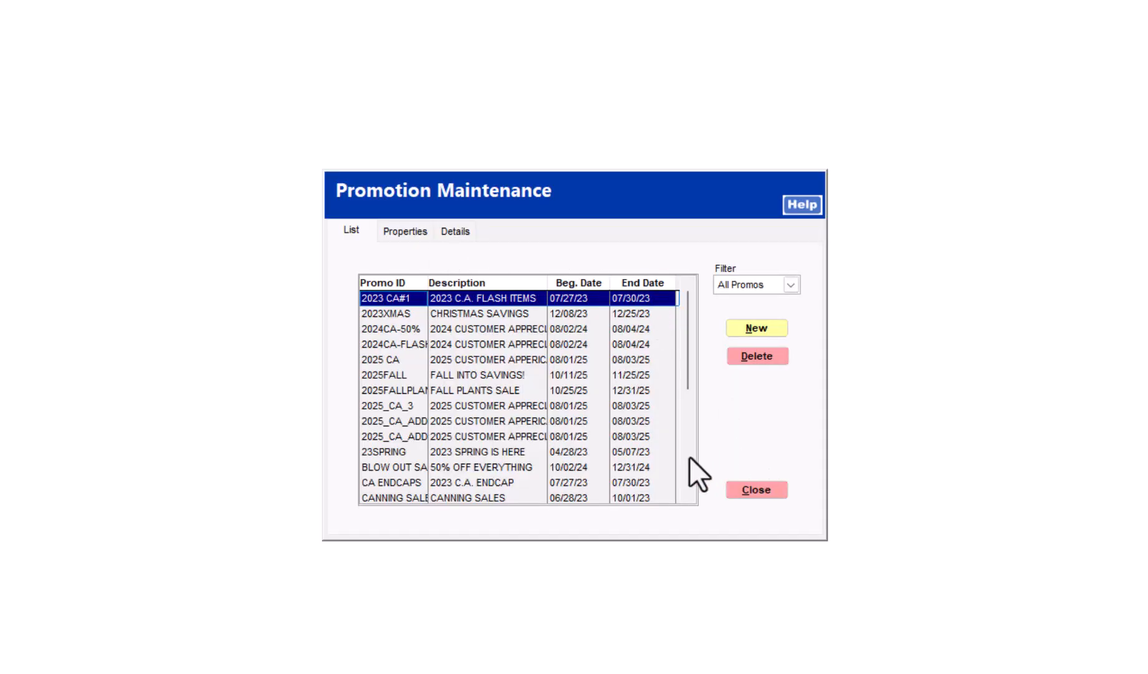
# - Select the CANNING SALES promotion and open its details page with the report options
pyautogui.click(688, 457)
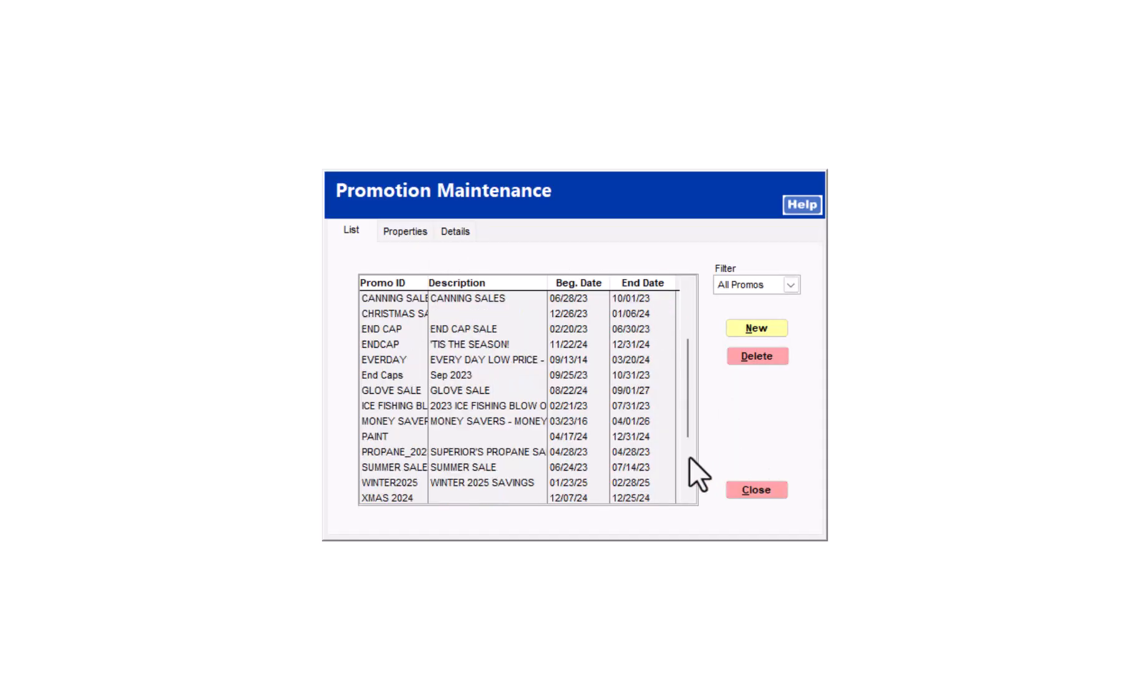
pyautogui.click(487, 300)
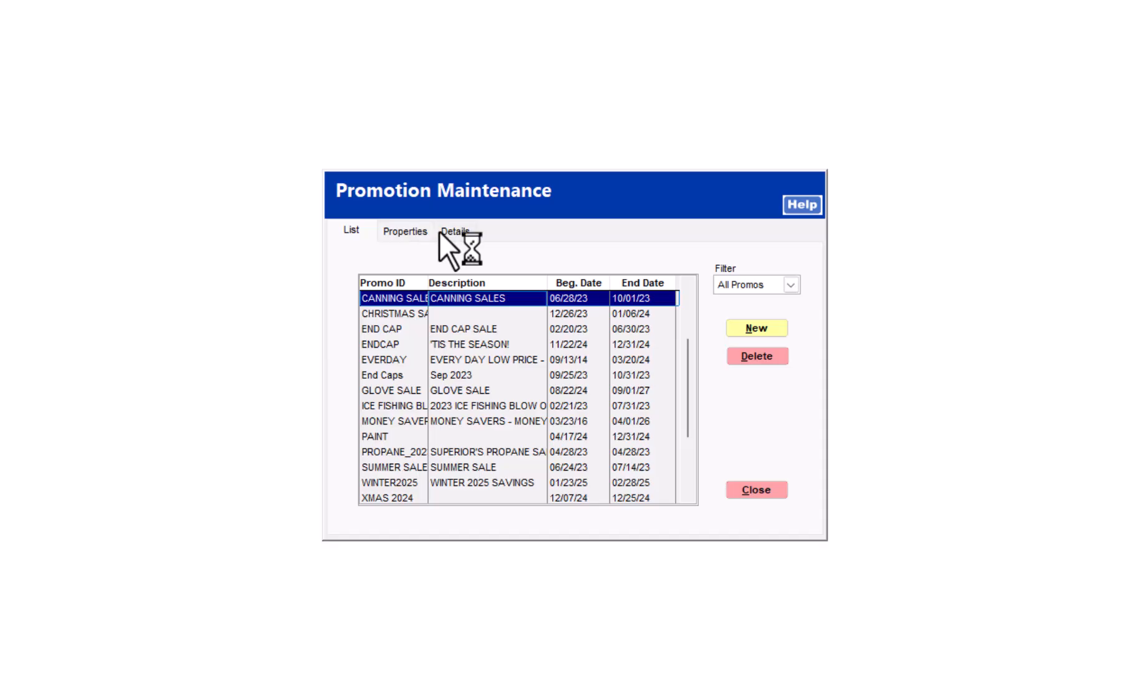
pyautogui.click(407, 231)
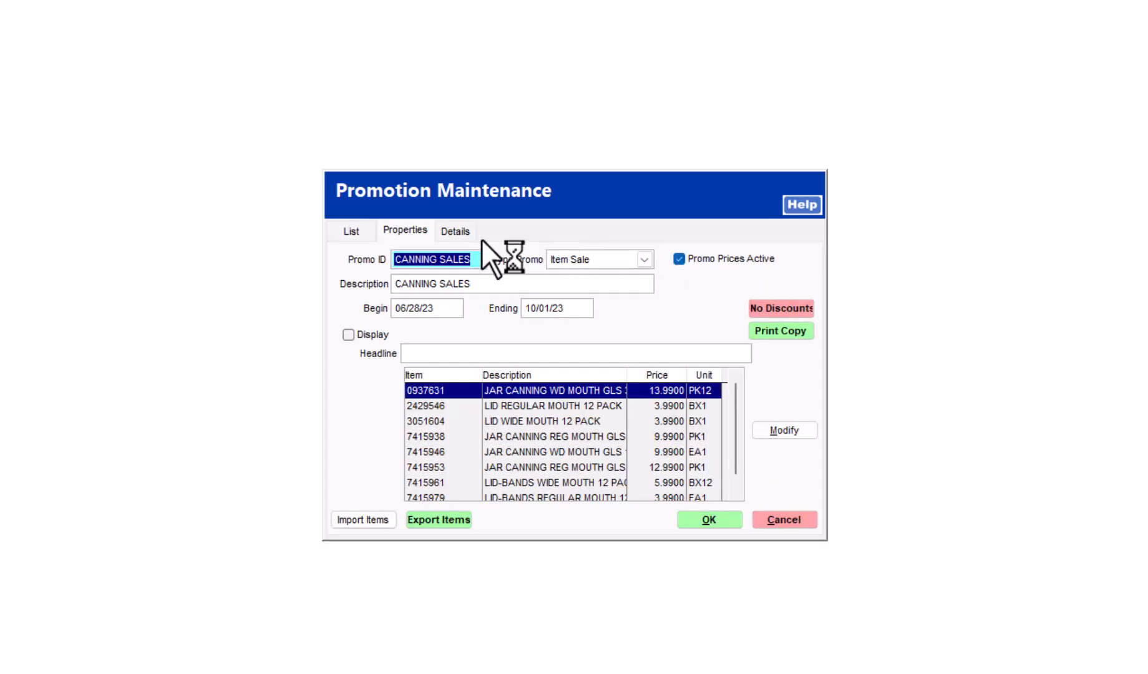
pyautogui.click(463, 235)
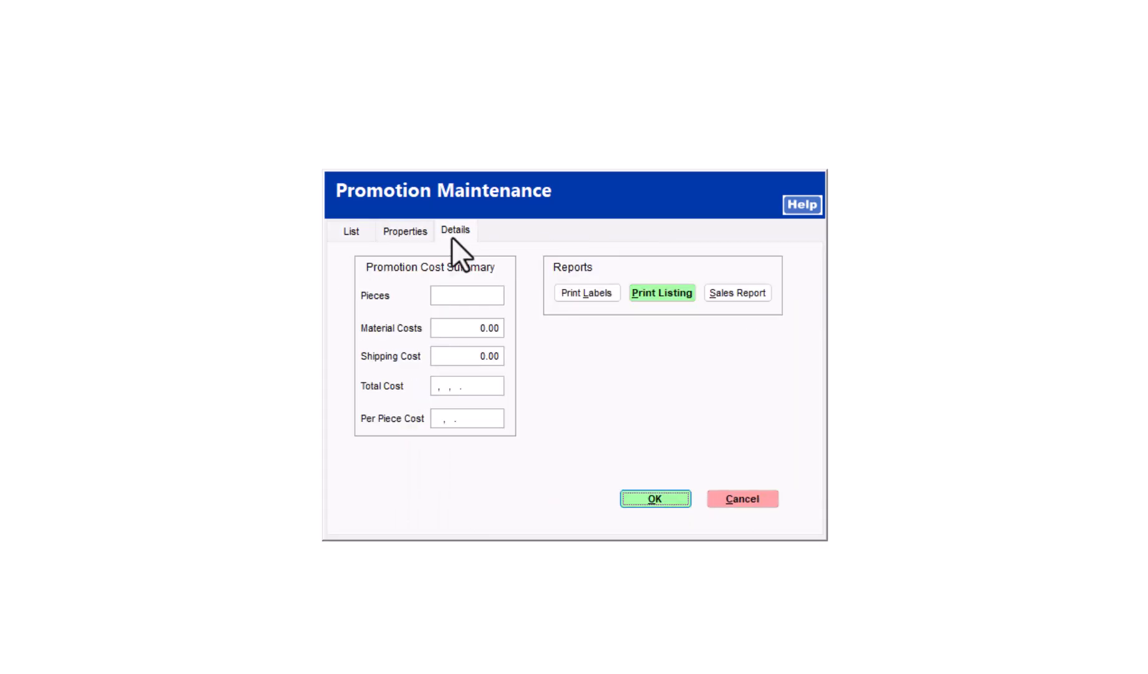
# - Set up the promotion's label printing with the promo price and the 4X4LAN label form
pyautogui.click(582, 294)
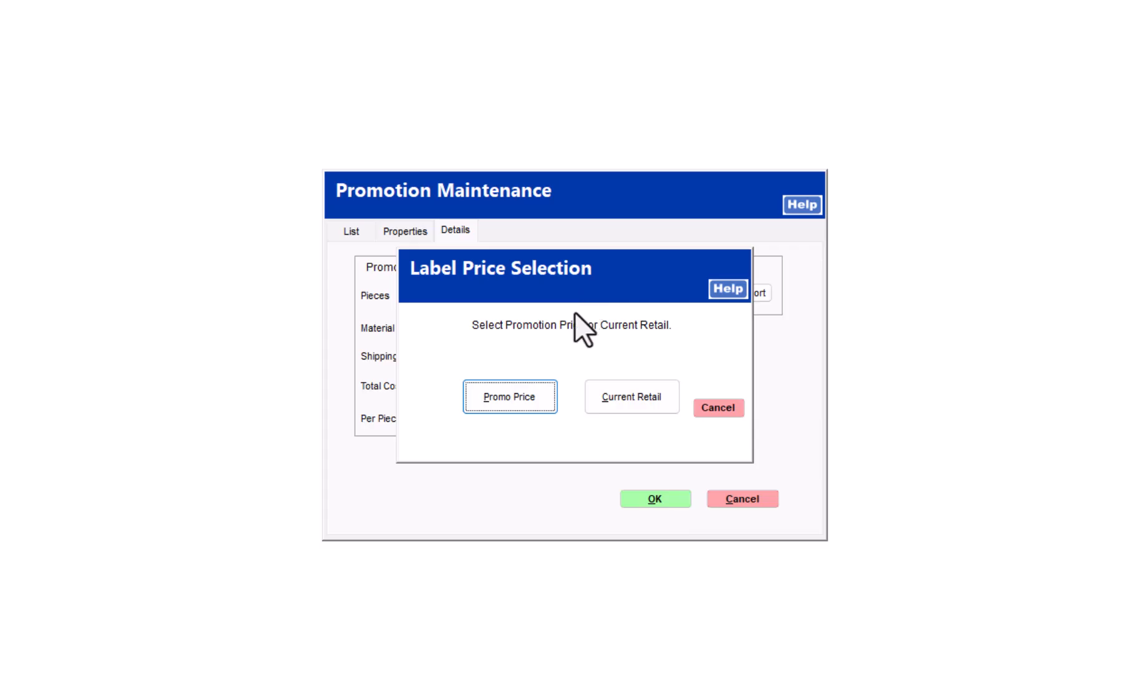
pyautogui.click(490, 395)
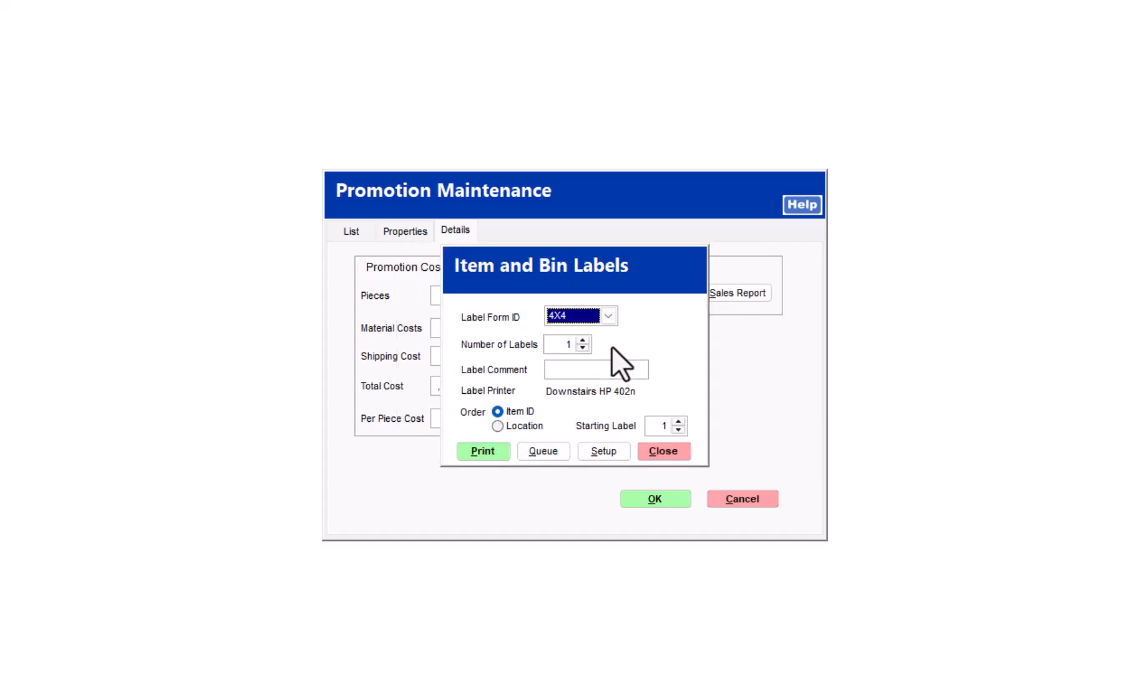
pyautogui.click(609, 316)
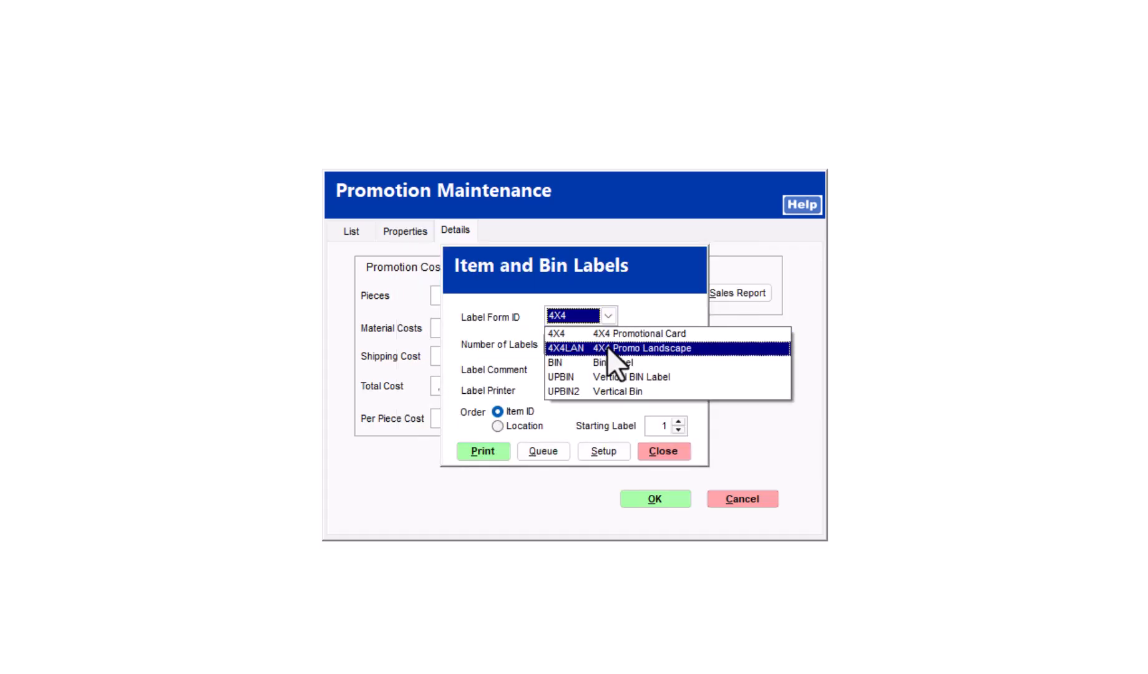
pyautogui.click(607, 346)
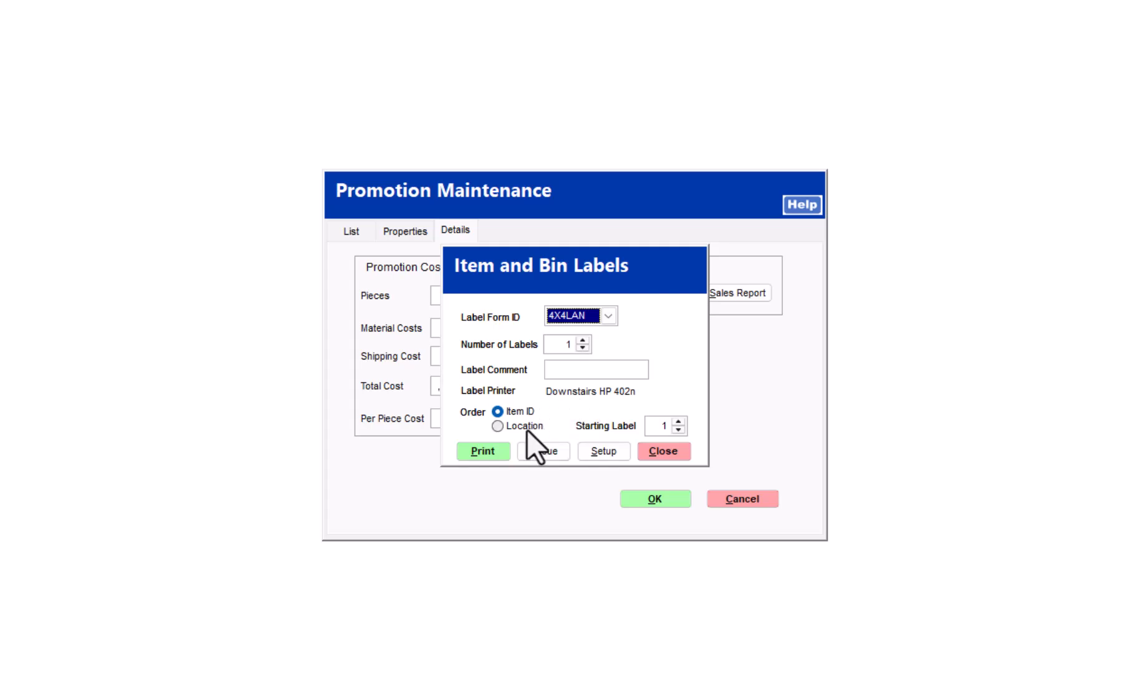
# - Set the label printer to Microsoft Print to PDF
pyautogui.click(598, 456)
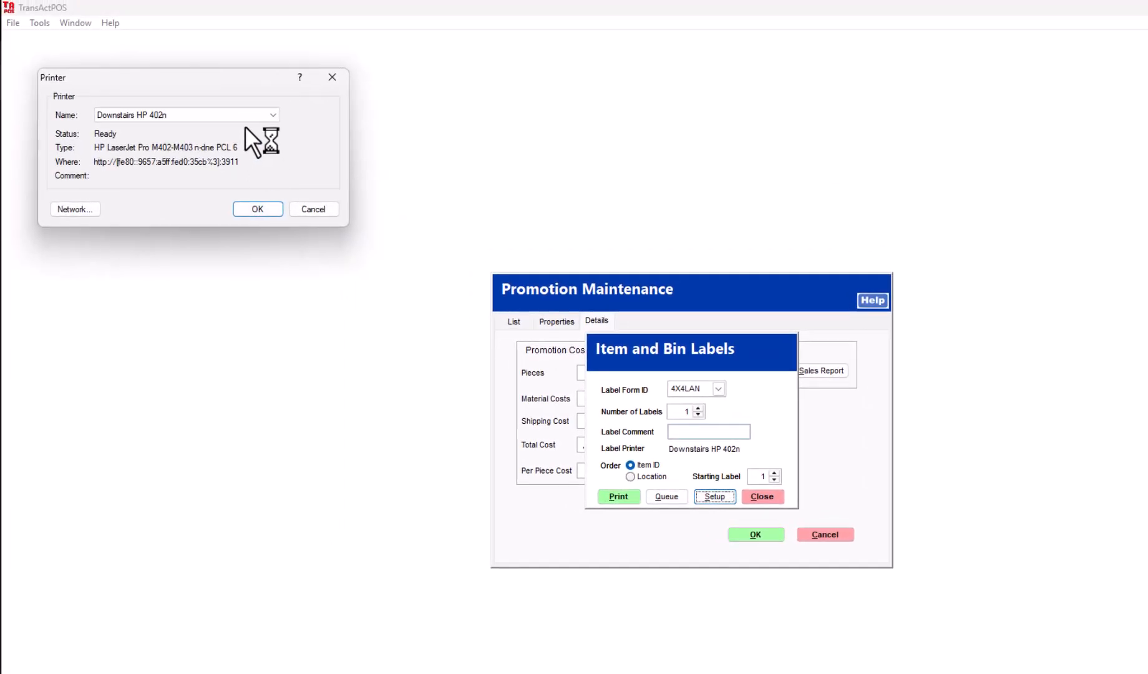
pyautogui.click(250, 117)
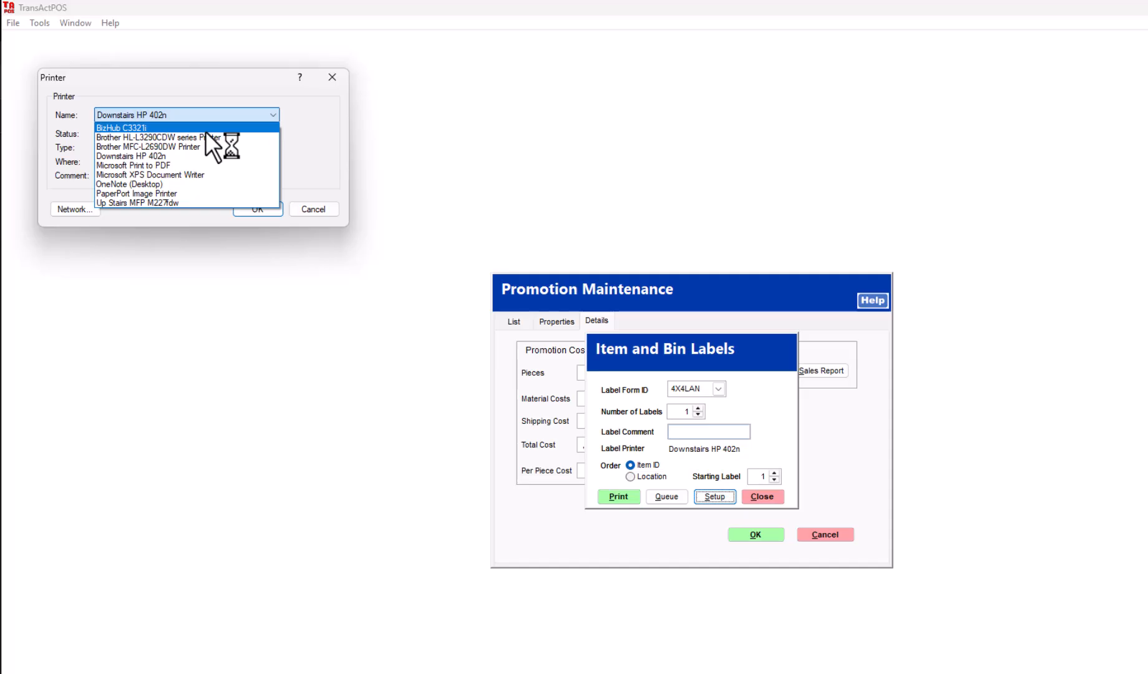
pyautogui.click(147, 166)
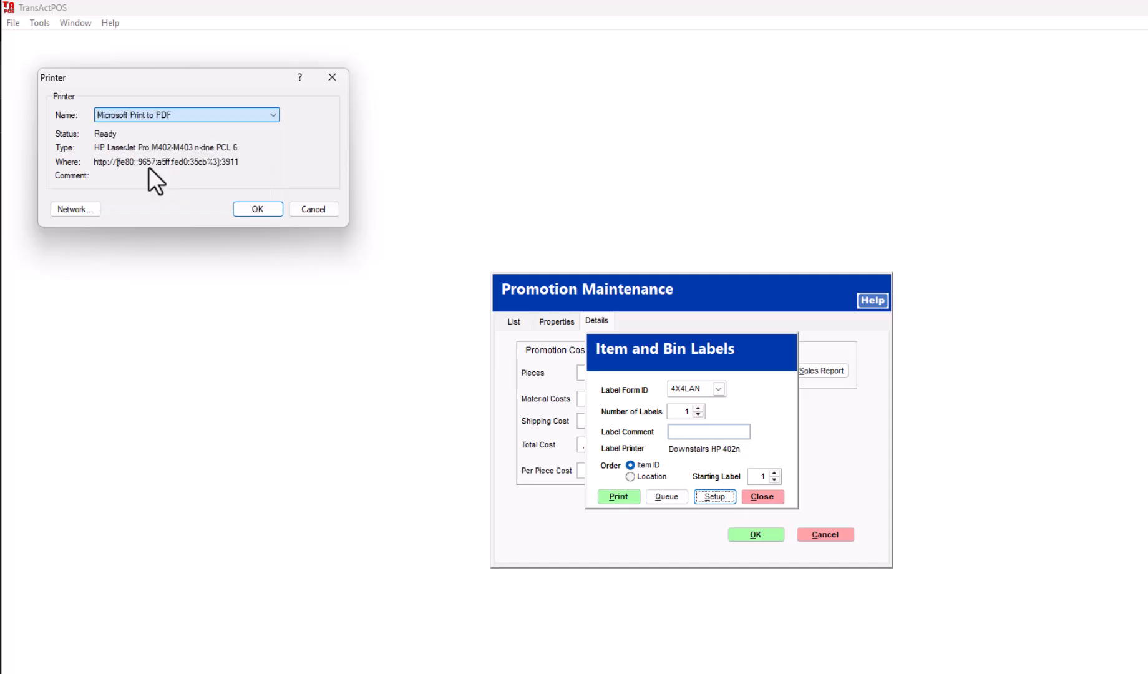
pyautogui.click(256, 207)
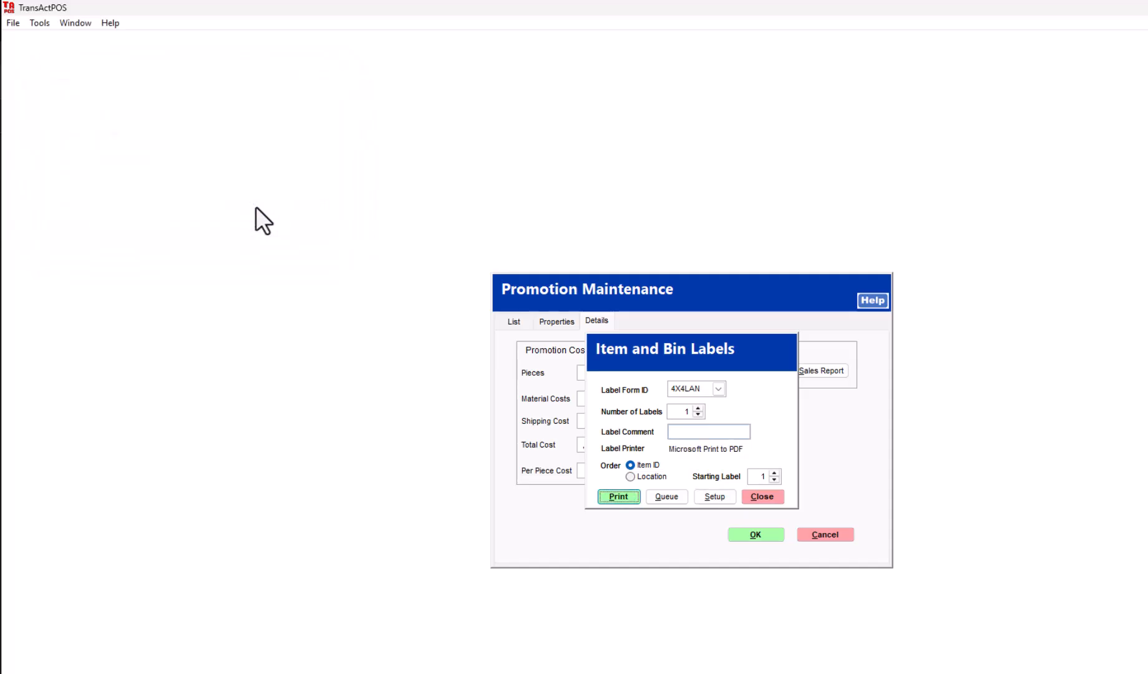